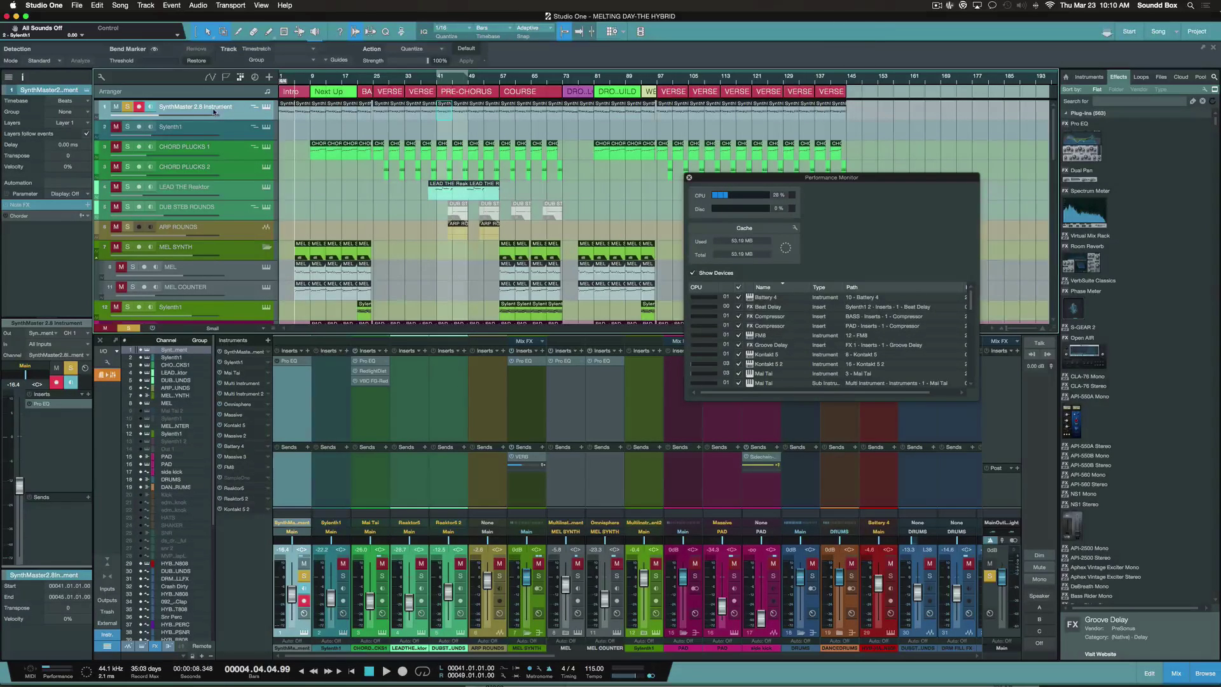
Rename the SynthMaster 2.8 Instrument track to MAIN PLUCK.
{"action": "double_click", "coordinate": [220, 108]}
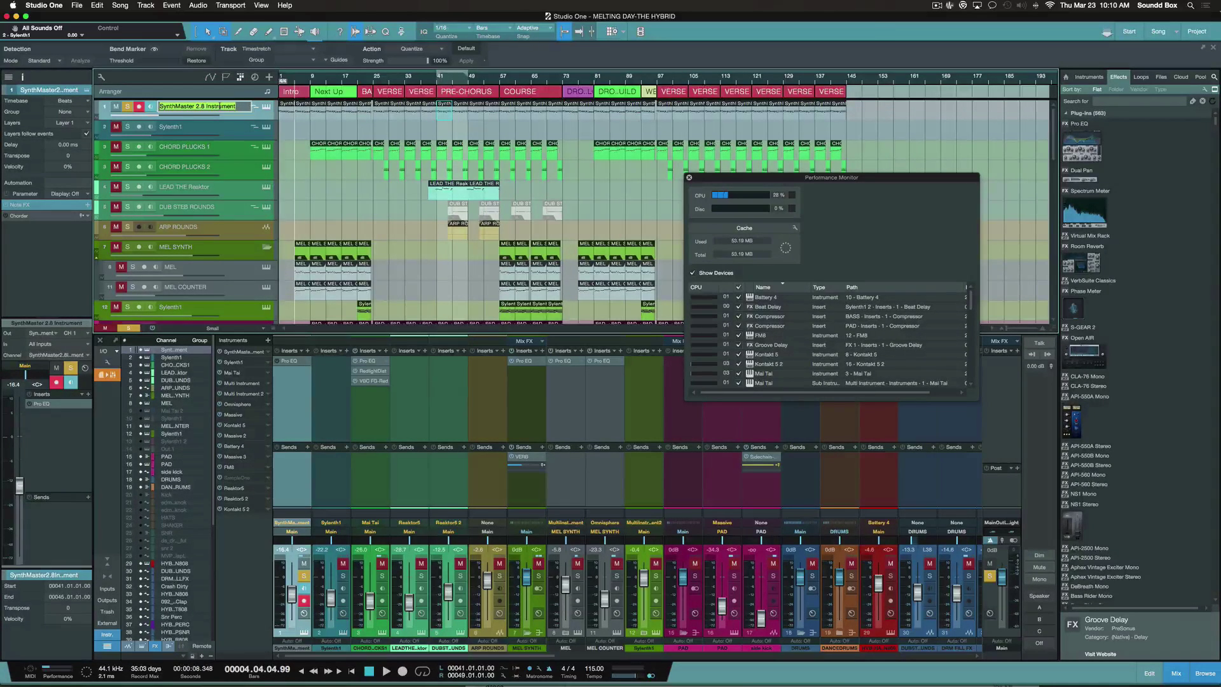
{"action": "type", "text": "MAIN PLUCK"}
{"action": "key", "text": "Return"}
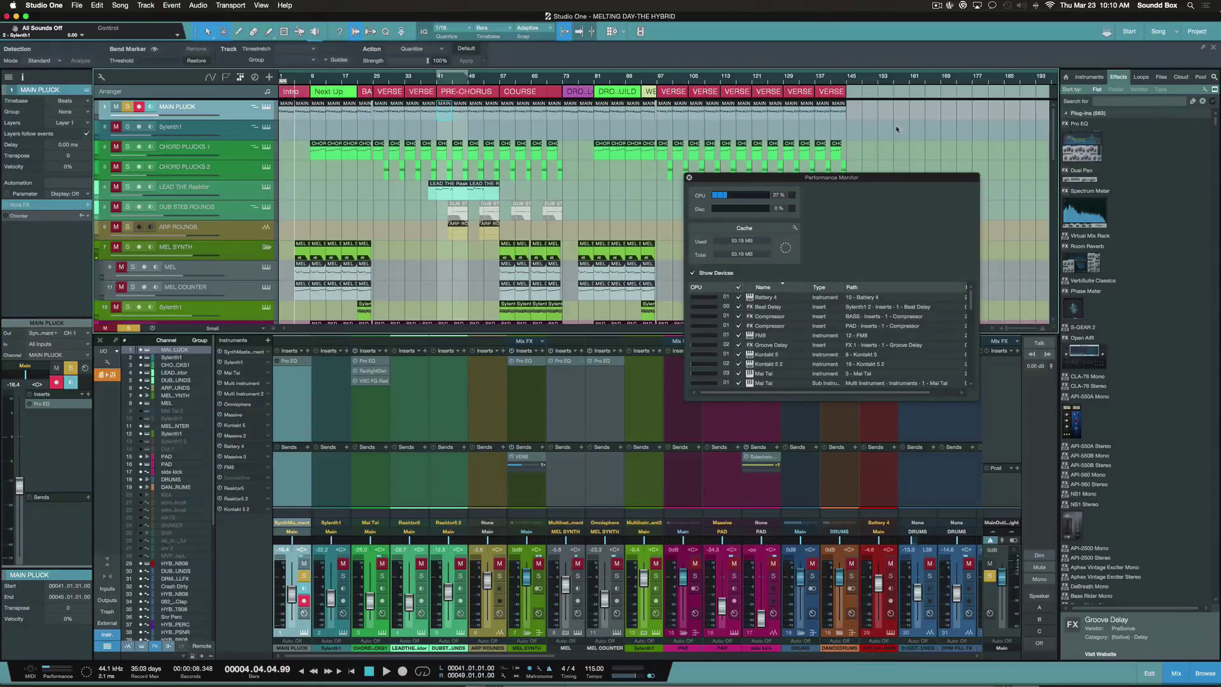
Merge all events on the MAIN PLUCK track into one part and extend its end to bar 149.
{"action": "left_click_drag", "start_coordinate": [877, 111], "coordinate": [256, 108]}
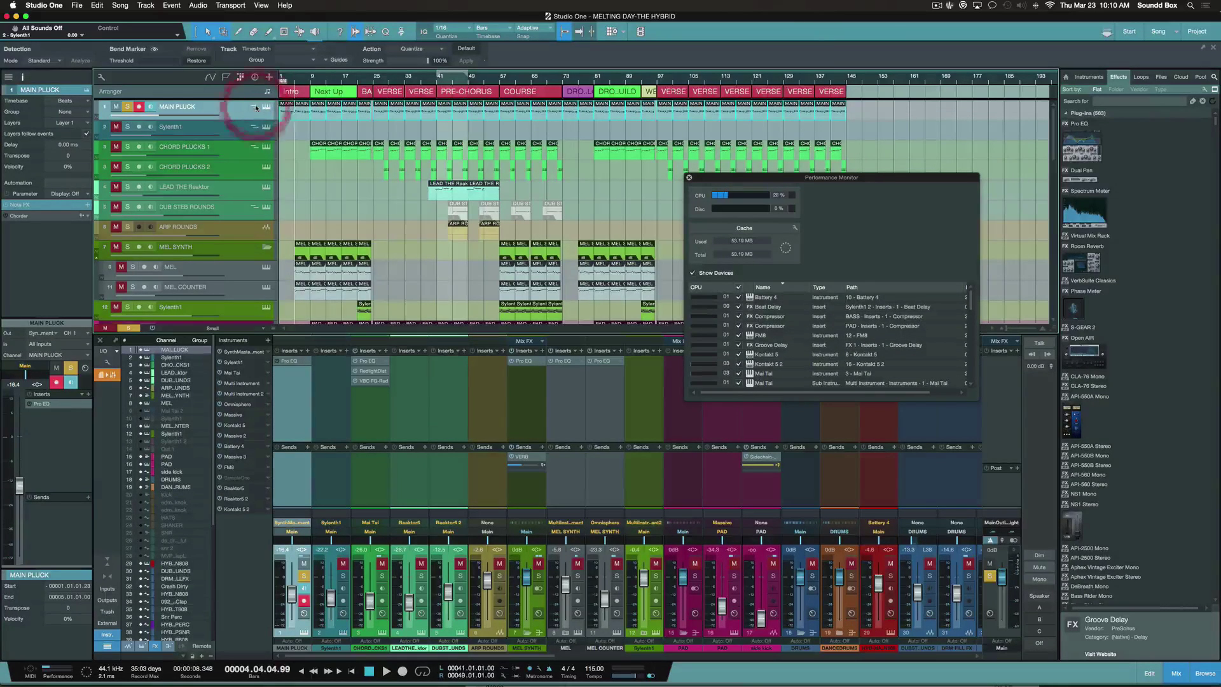
{"action": "key", "text": "g"}
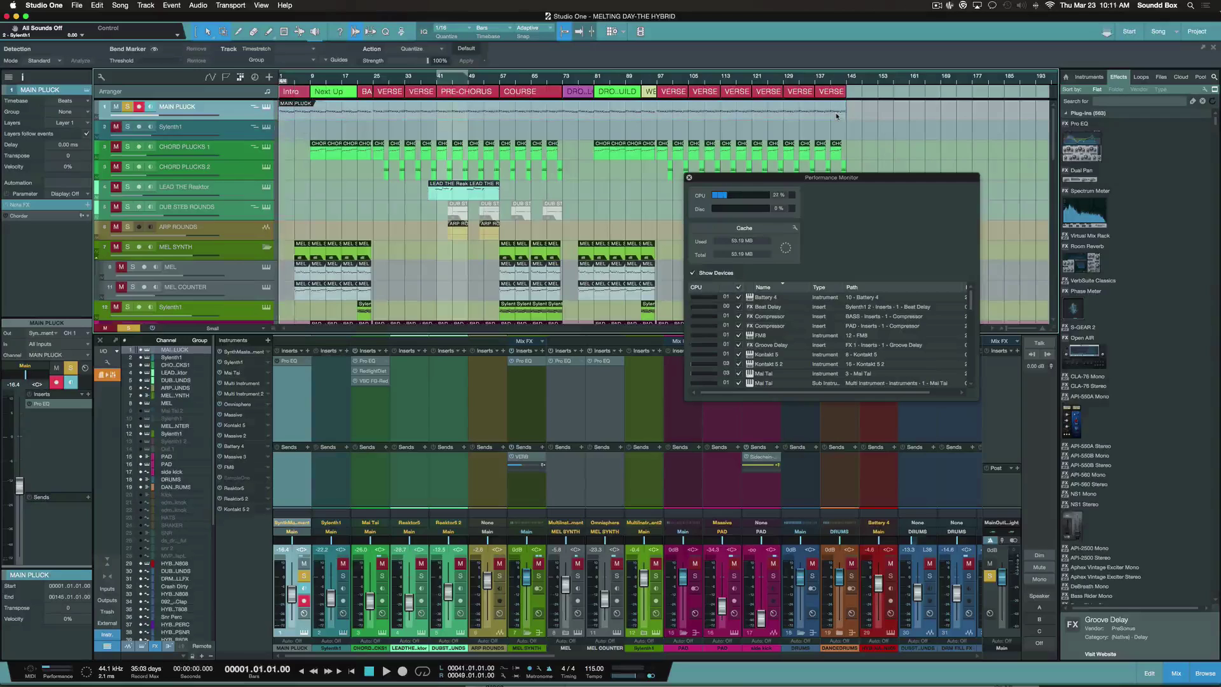
{"action": "key", "text": "e"}
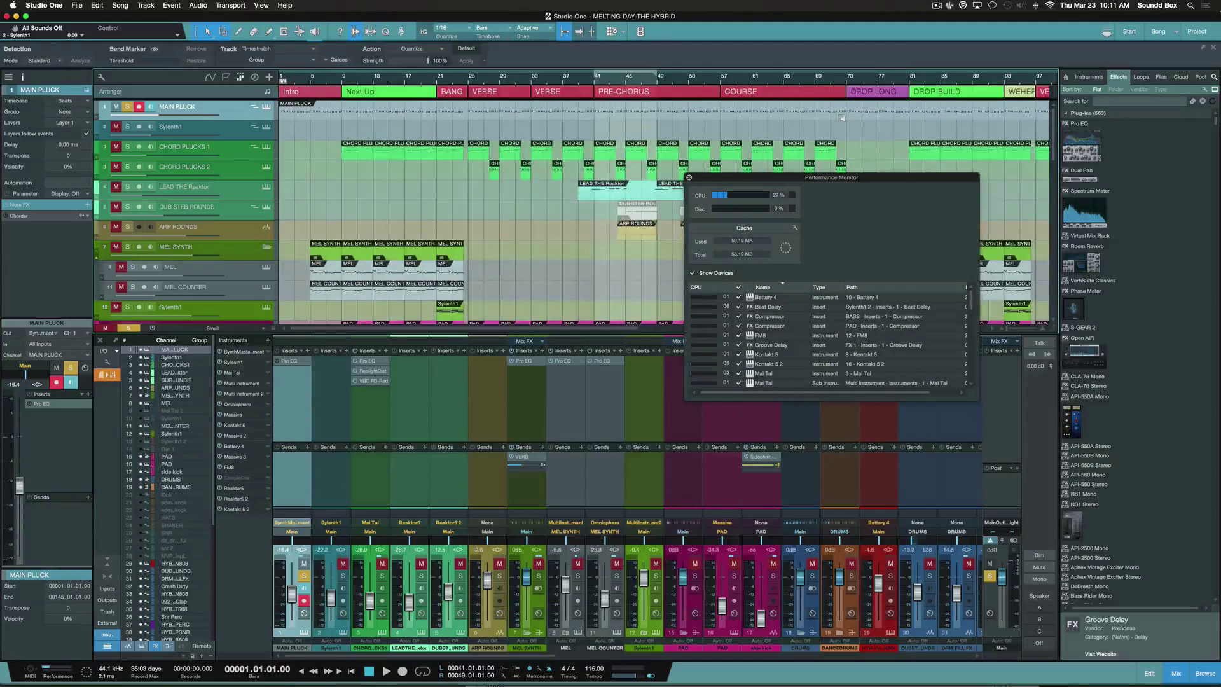
{"action": "scroll", "coordinate": [840, 117], "scroll_direction": "right", "scroll_amount": 10}
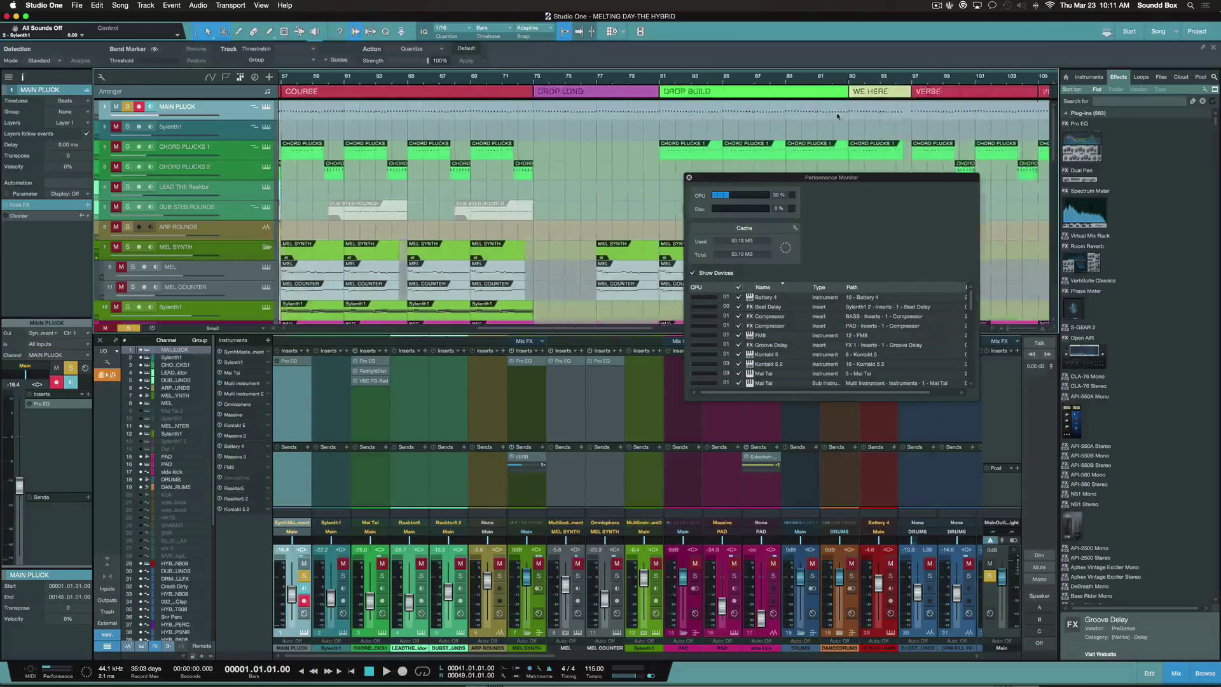
{"action": "scroll", "coordinate": [838, 116], "scroll_direction": "right", "scroll_amount": 10}
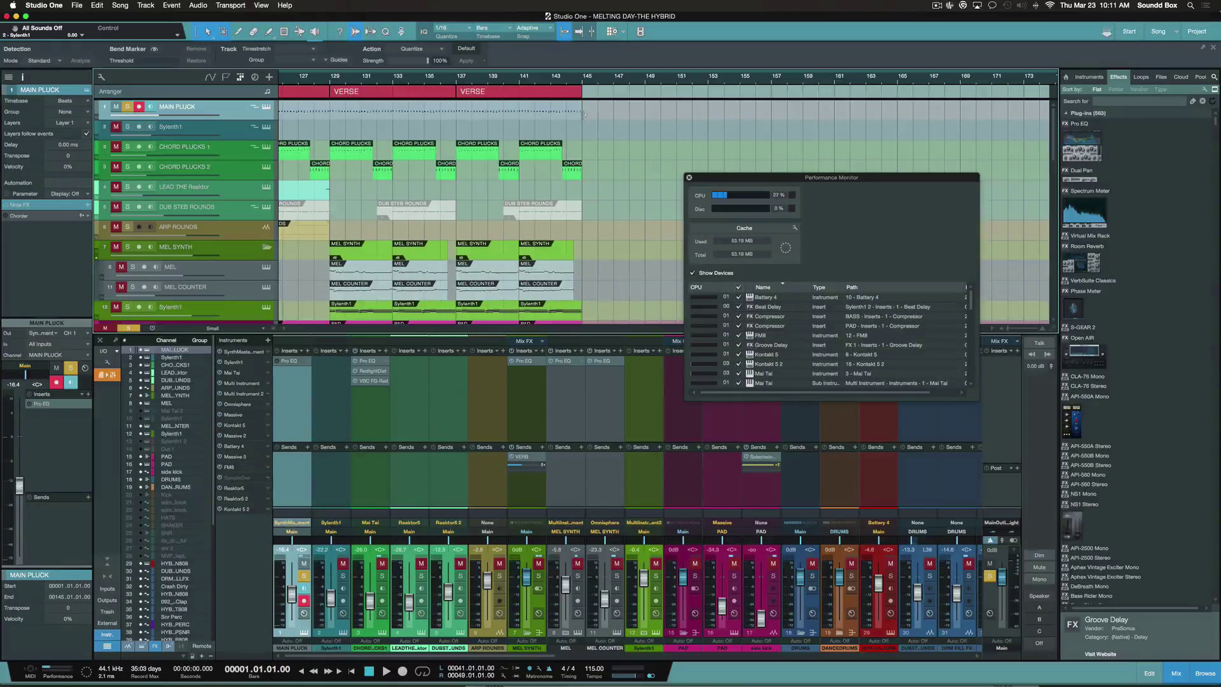
{"action": "left_click_drag", "start_coordinate": [584, 115], "coordinate": [642, 119]}
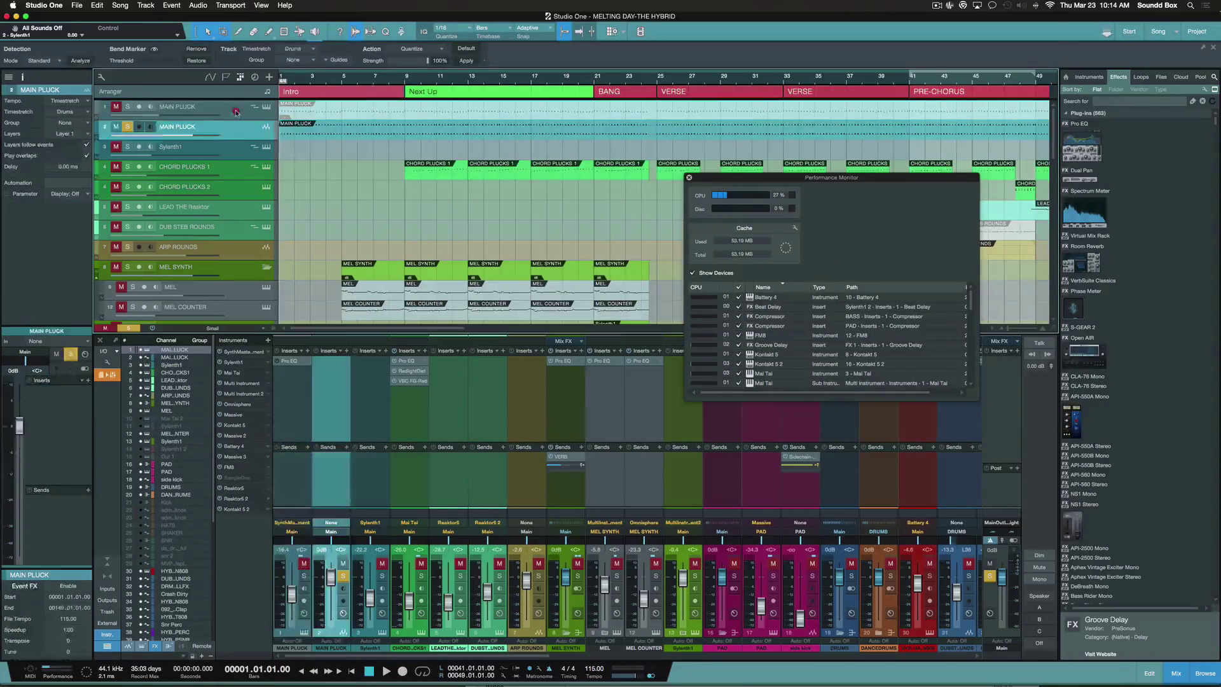
Hide the original MAIN PLUCK instrument track in the arrangement and select its rendered audio track.
{"action": "left_click", "coordinate": [234, 113]}
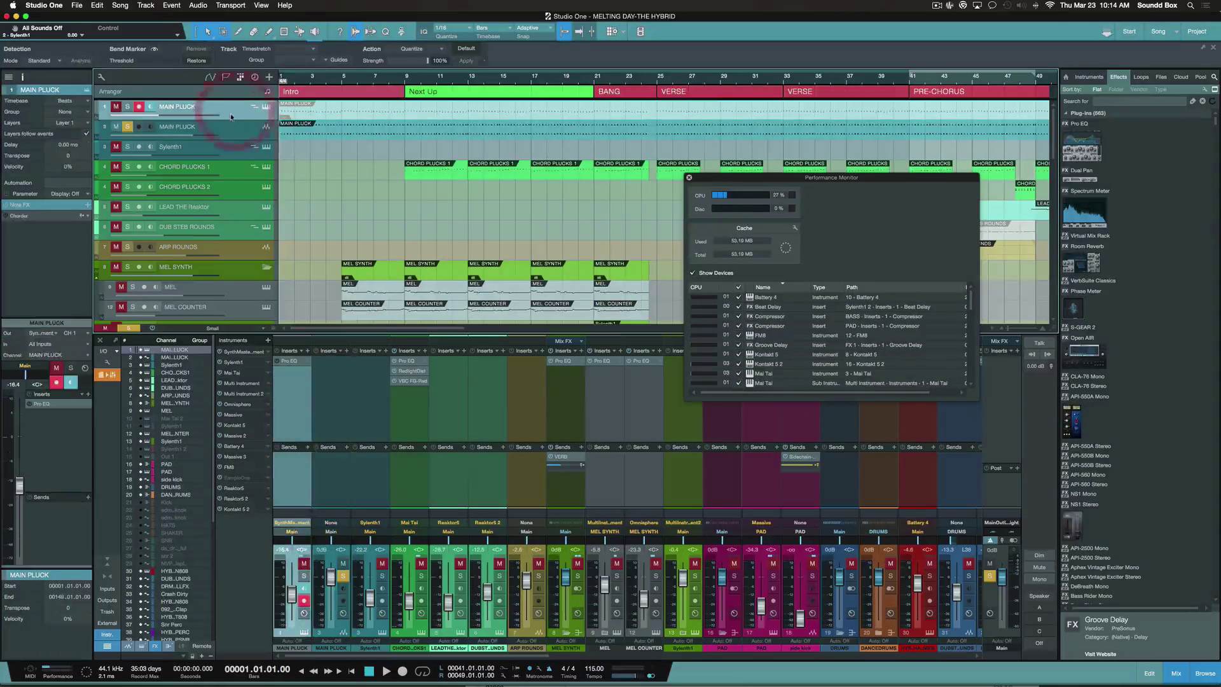
{"action": "key", "text": "Delete"}
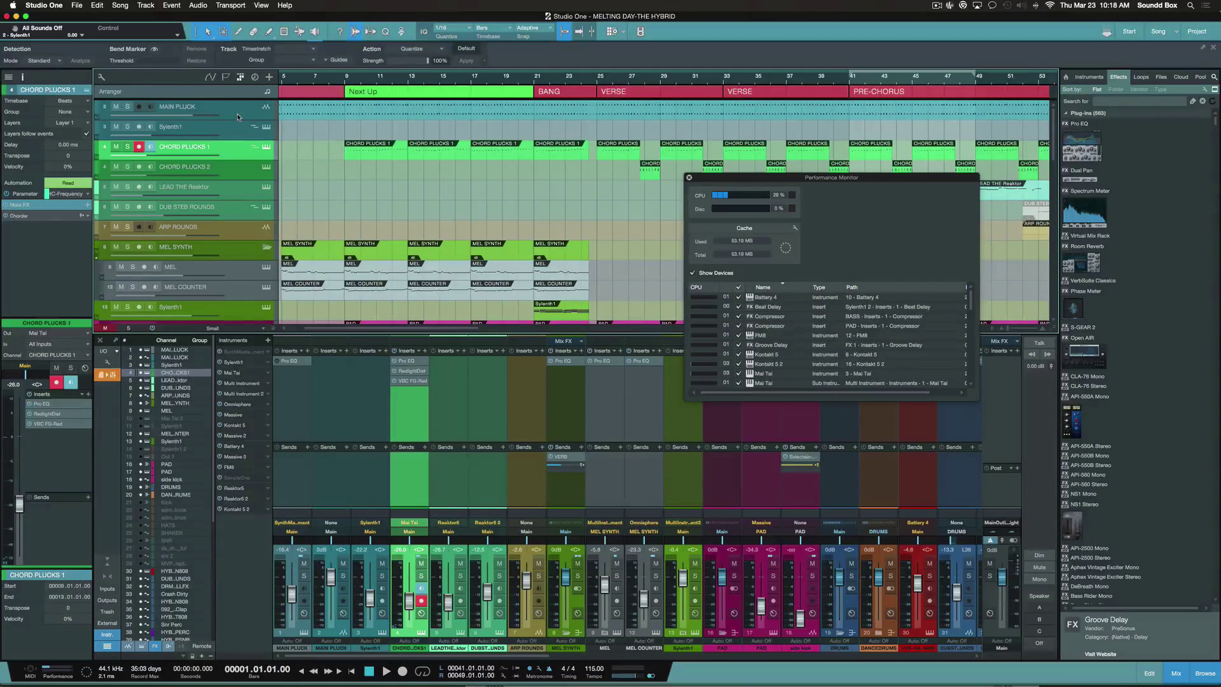
{"action": "left_click", "coordinate": [240, 113]}
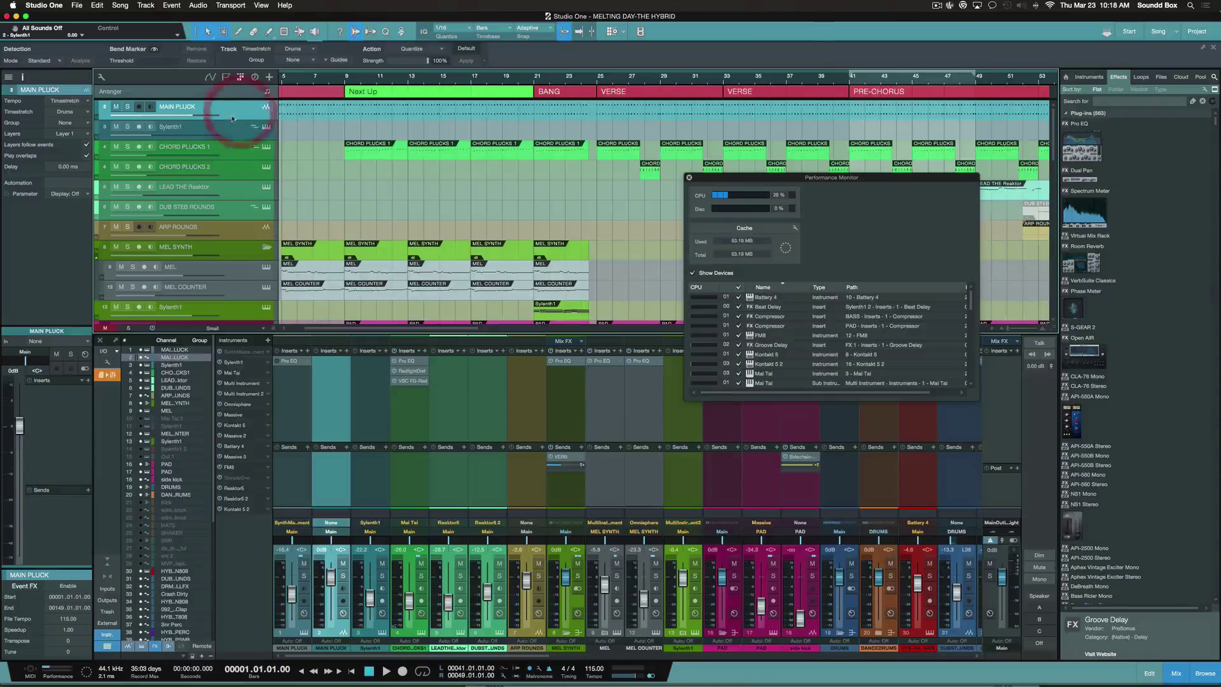
Merge all CHORD PLUCKS 1 events across the whole song into a single part.
{"action": "left_click", "coordinate": [235, 156]}
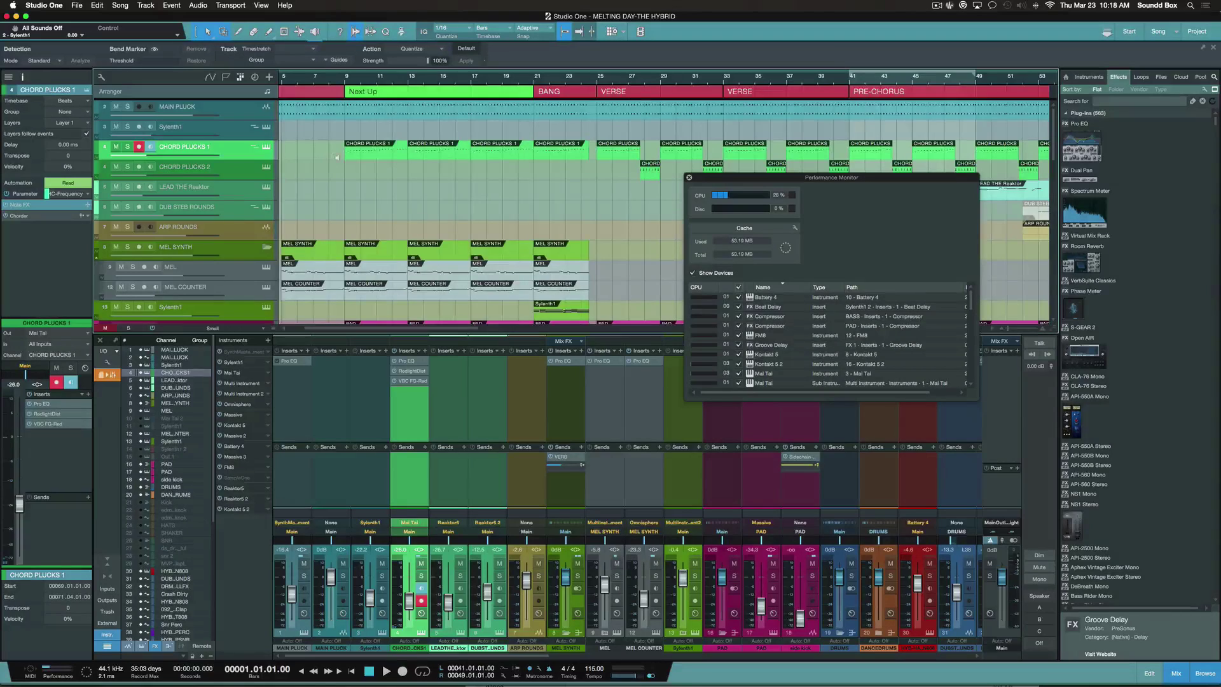
{"action": "key", "text": "w"}
{"action": "key", "text": "w"}
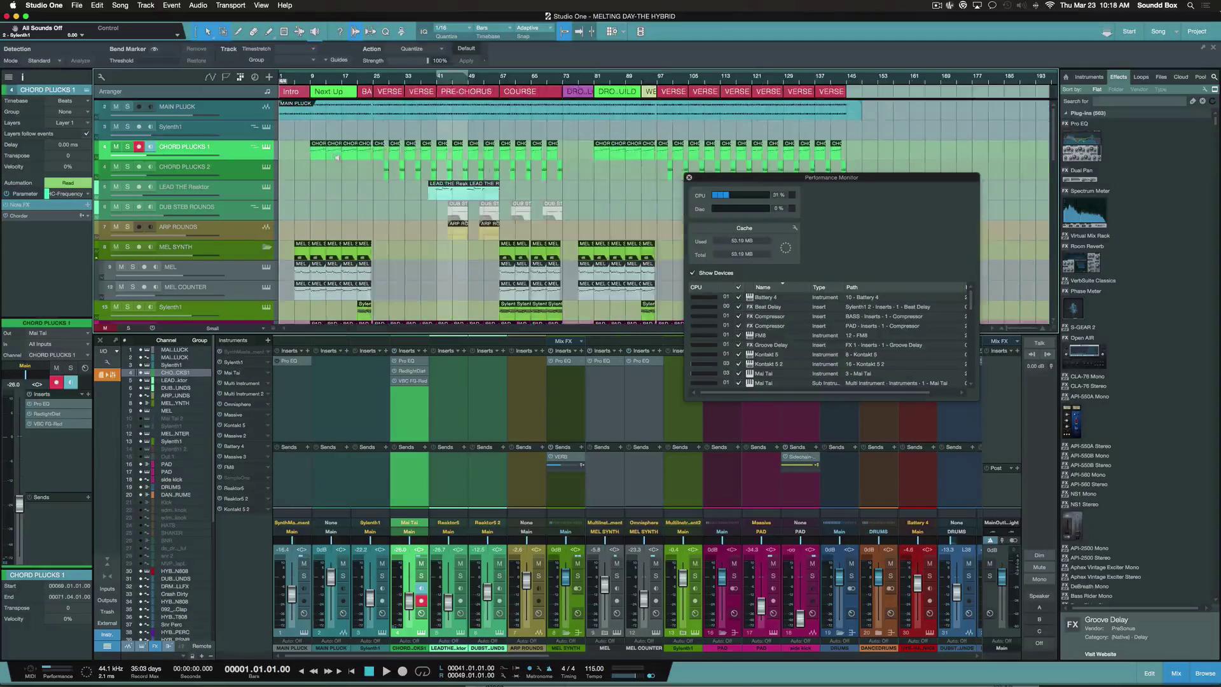
{"action": "left_click_drag", "start_coordinate": [305, 154], "coordinate": [854, 151]}
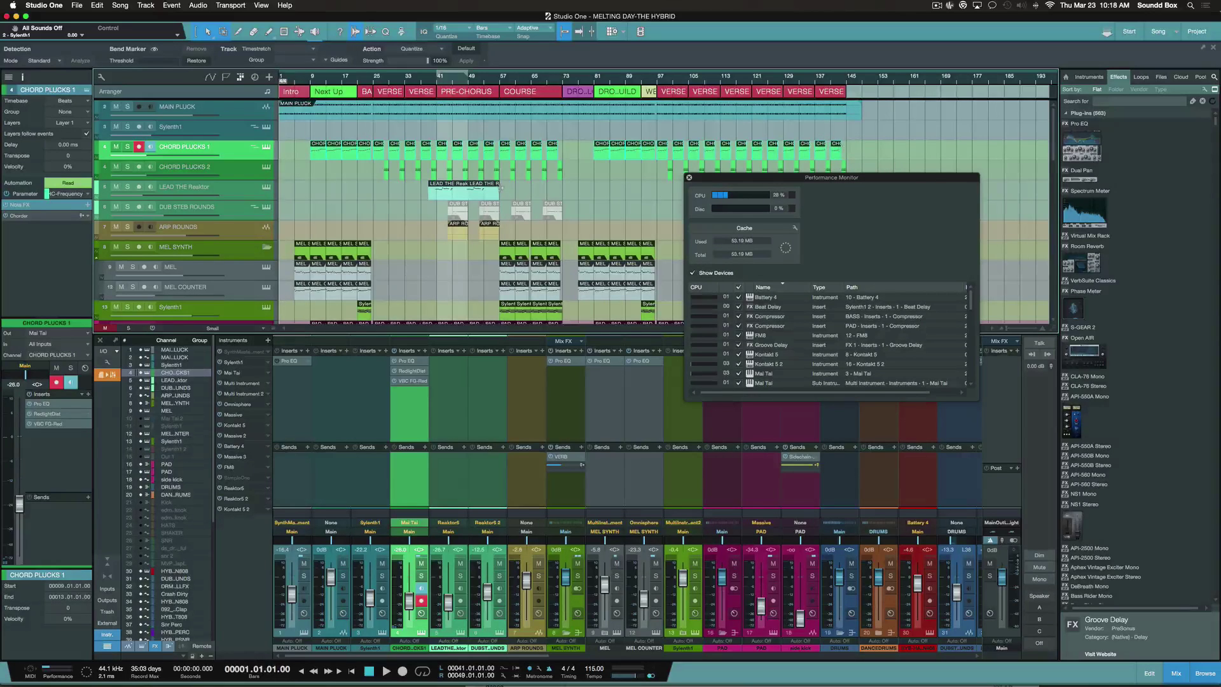
{"action": "key", "text": "g"}
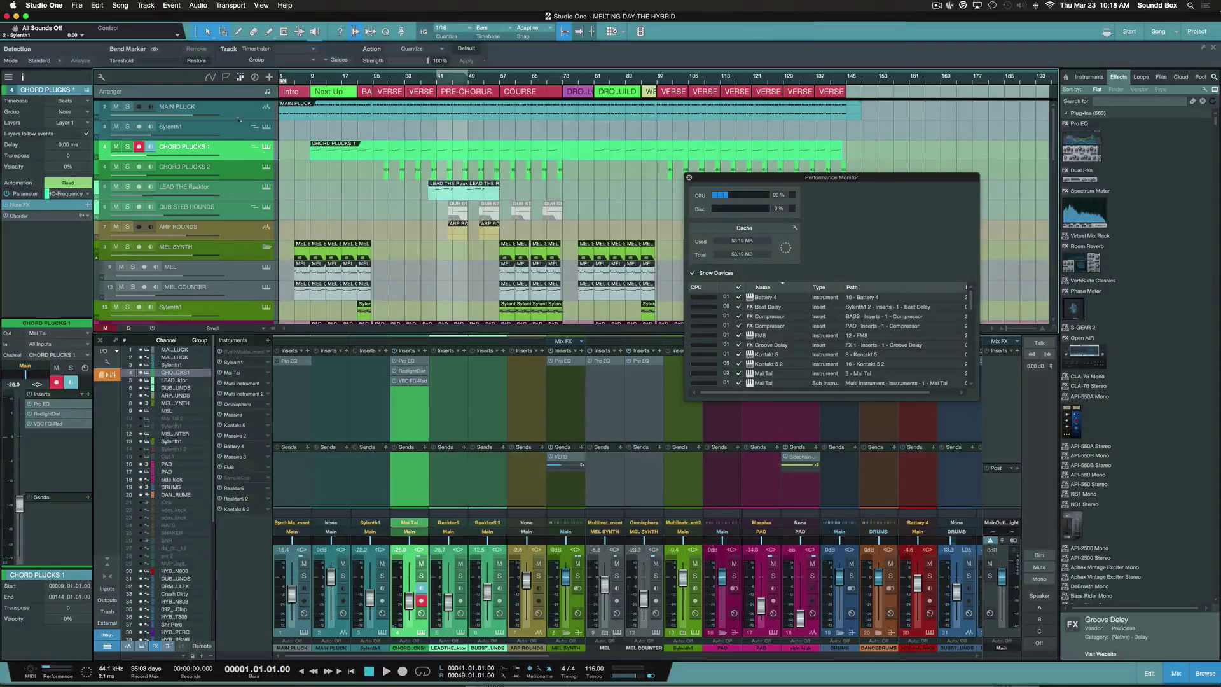
Transform CHORD PLUCKS 1 to an audio track with Render Inserts, Preserve Instrument Track State and Auto Tail enabled.
{"action": "left_click", "coordinate": [146, 5]}
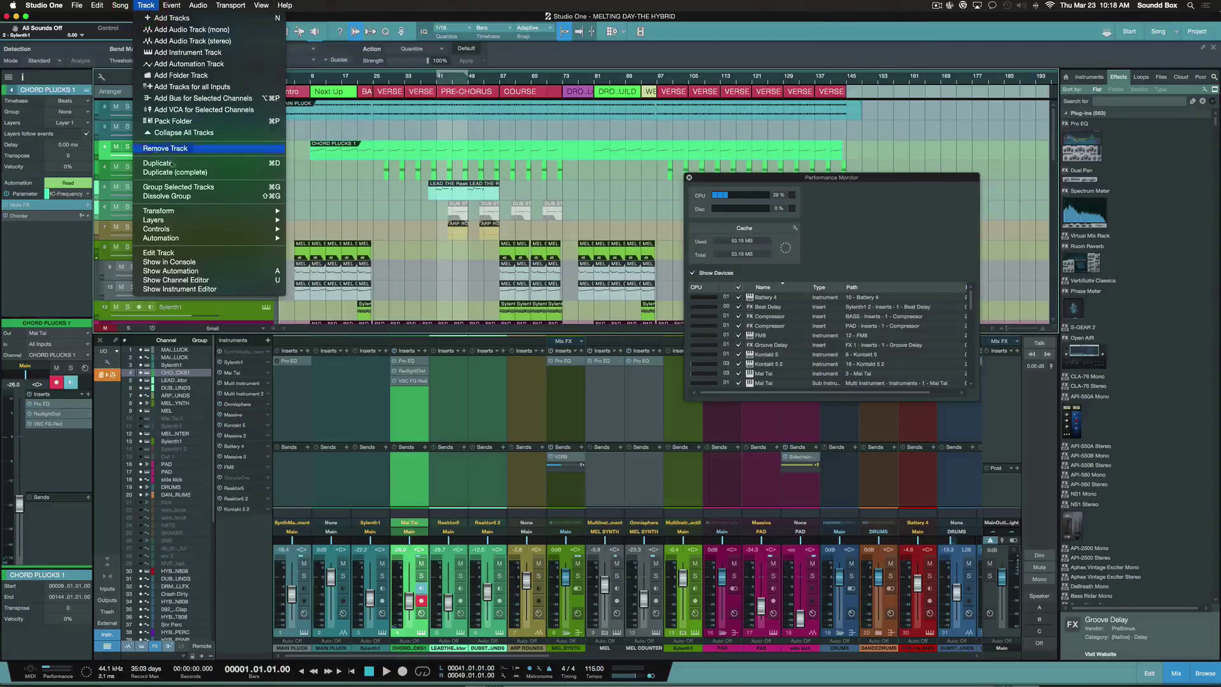
{"action": "mouse_move", "coordinate": [215, 213]}
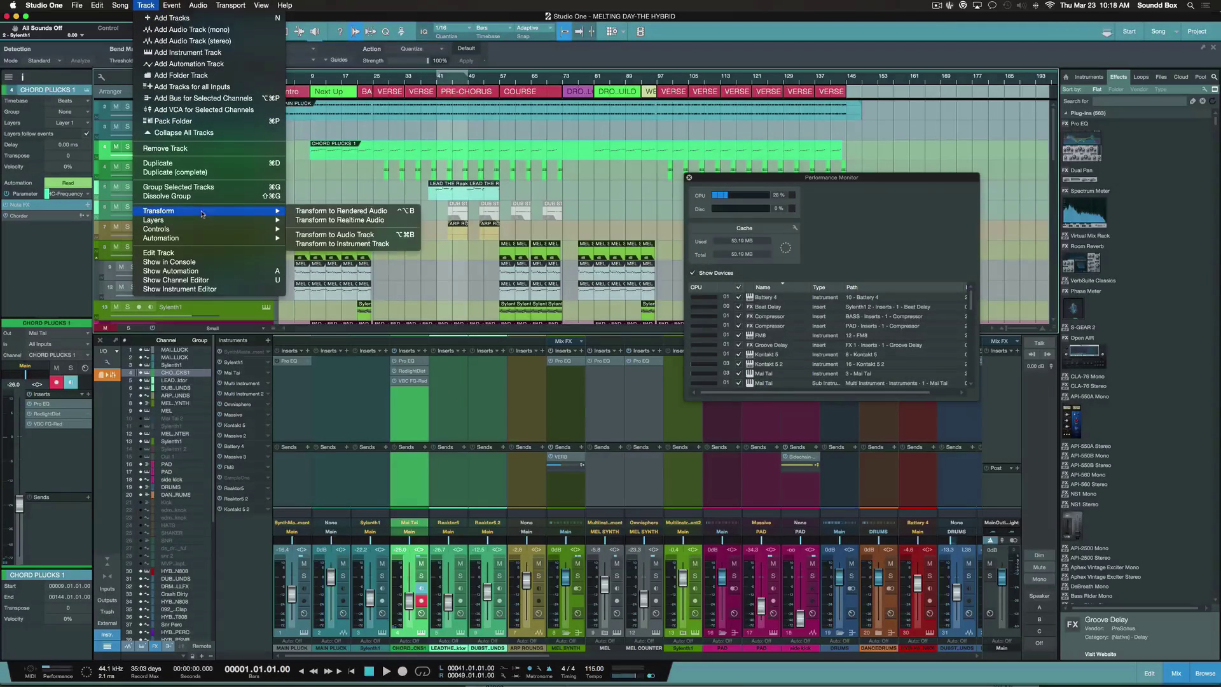
{"action": "left_click", "coordinate": [342, 235]}
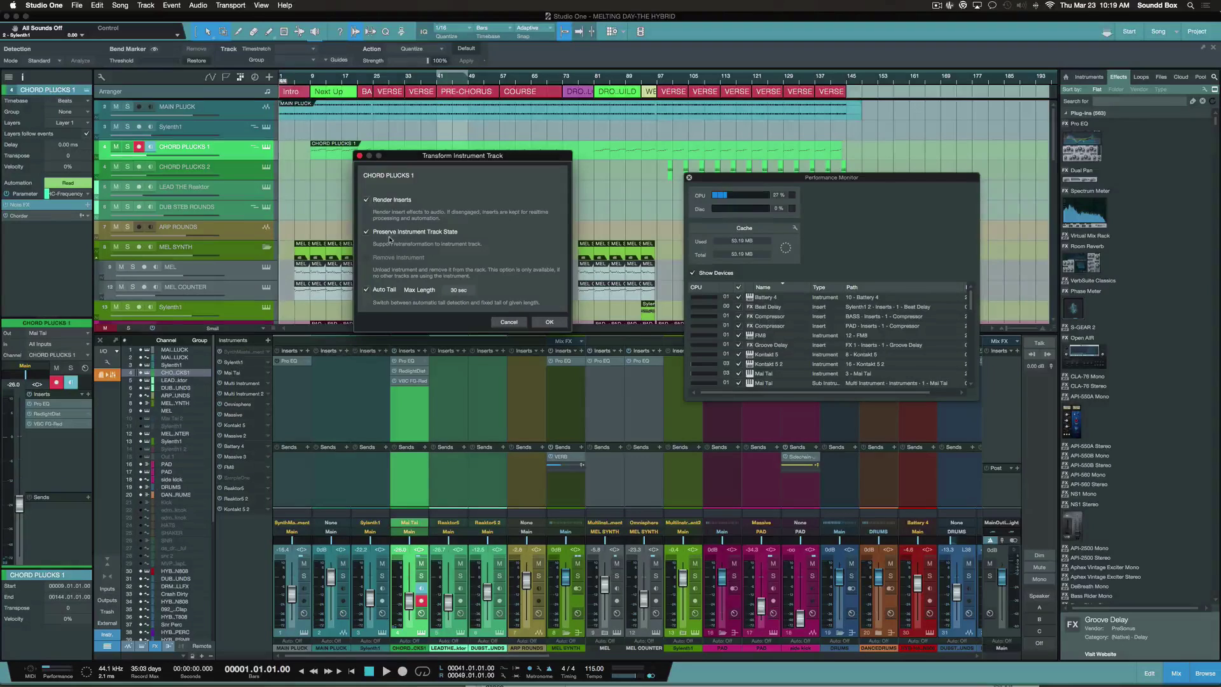
{"action": "left_click", "coordinate": [549, 321]}
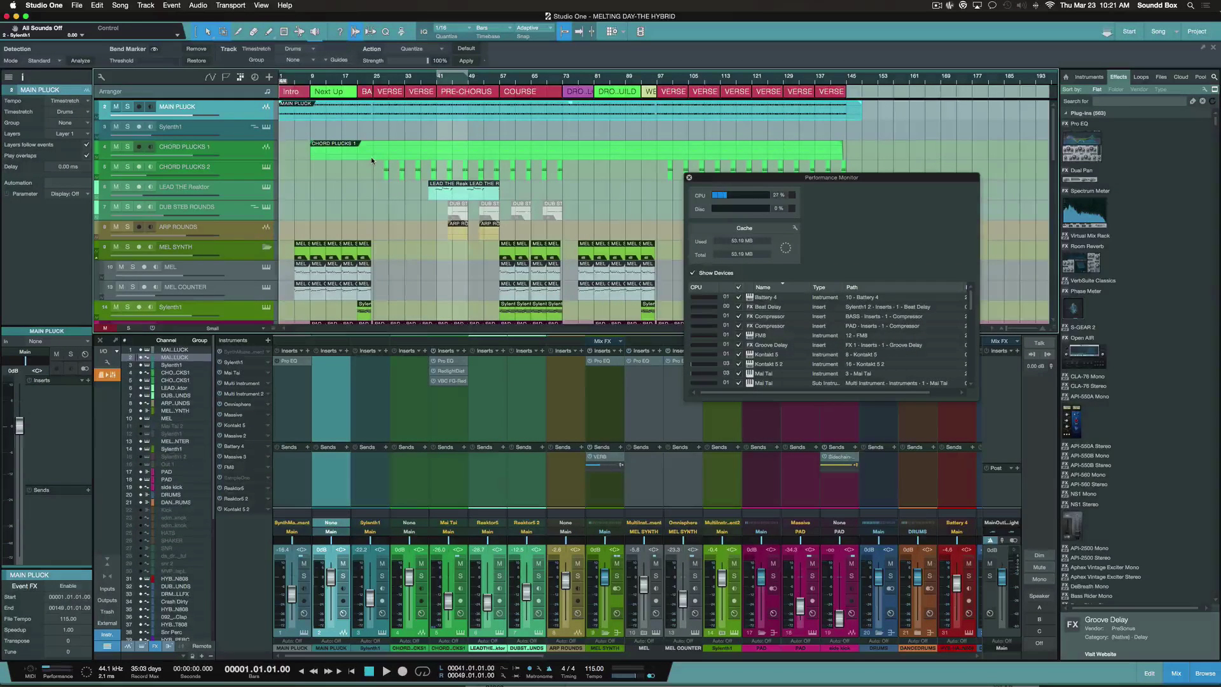
Change the rendered CHORD PLUCKS 1 audio track's color to light blue.
{"action": "key", "text": "shift+e"}
{"action": "key", "text": "shift+e"}
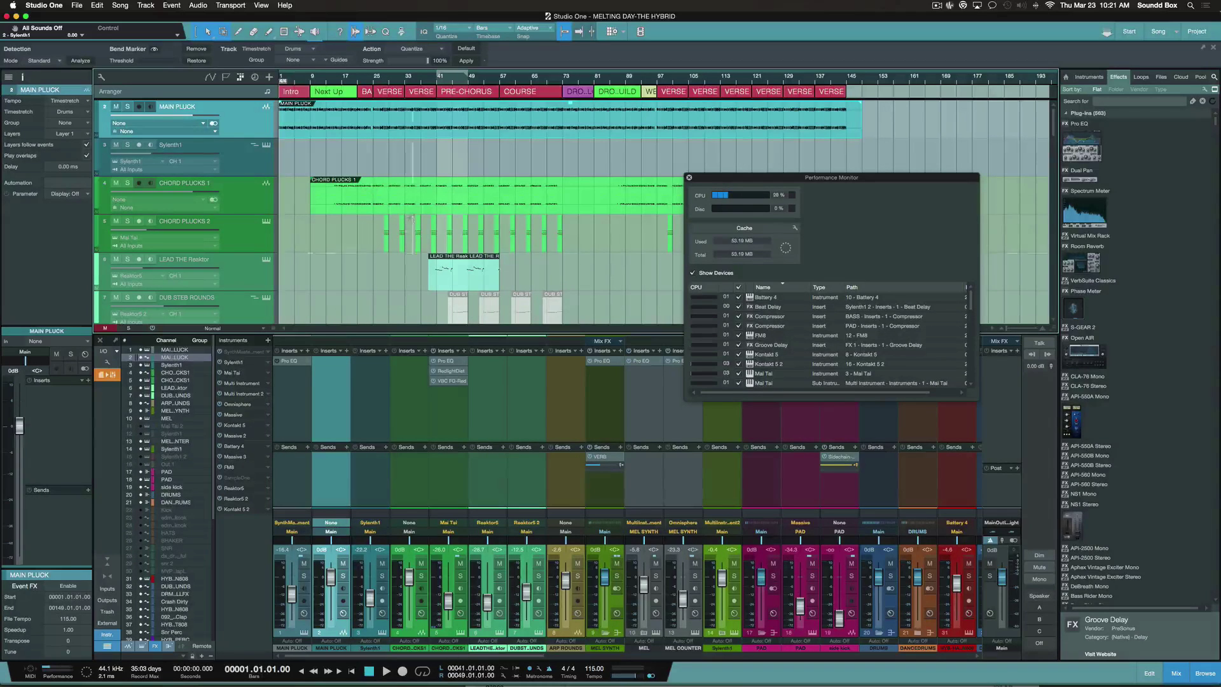
{"action": "left_click", "coordinate": [498, 206]}
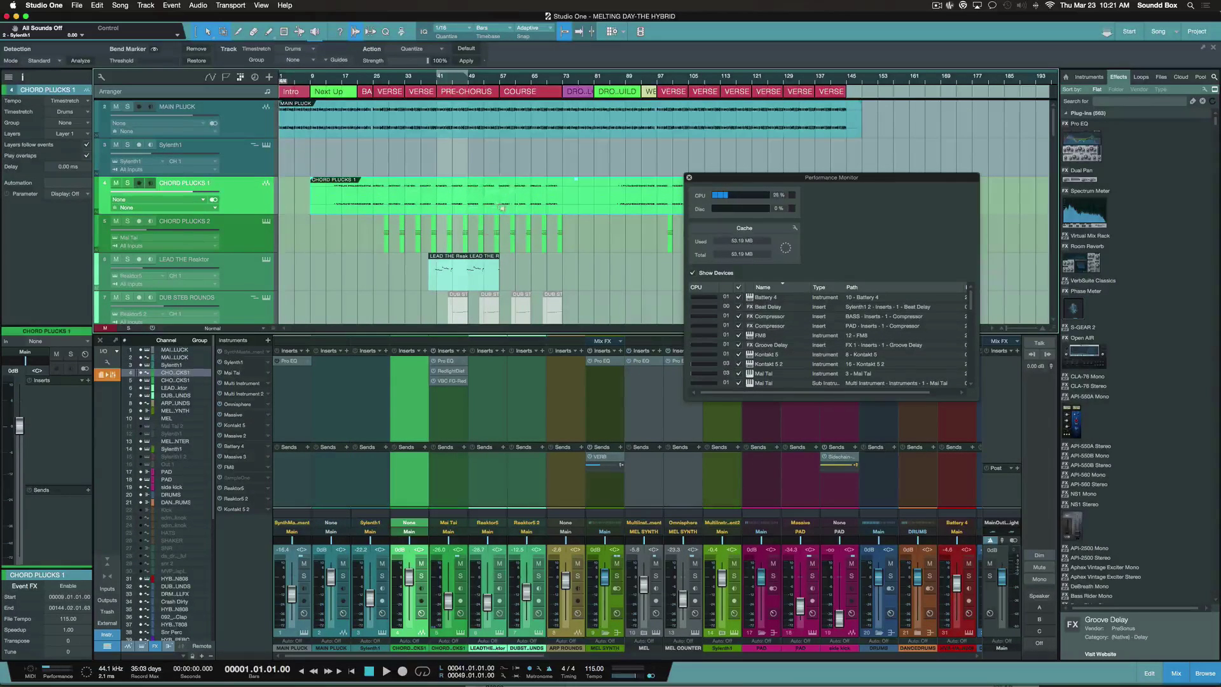
{"action": "key", "text": "shift+e"}
{"action": "key", "text": "e"}
{"action": "key", "text": "e"}
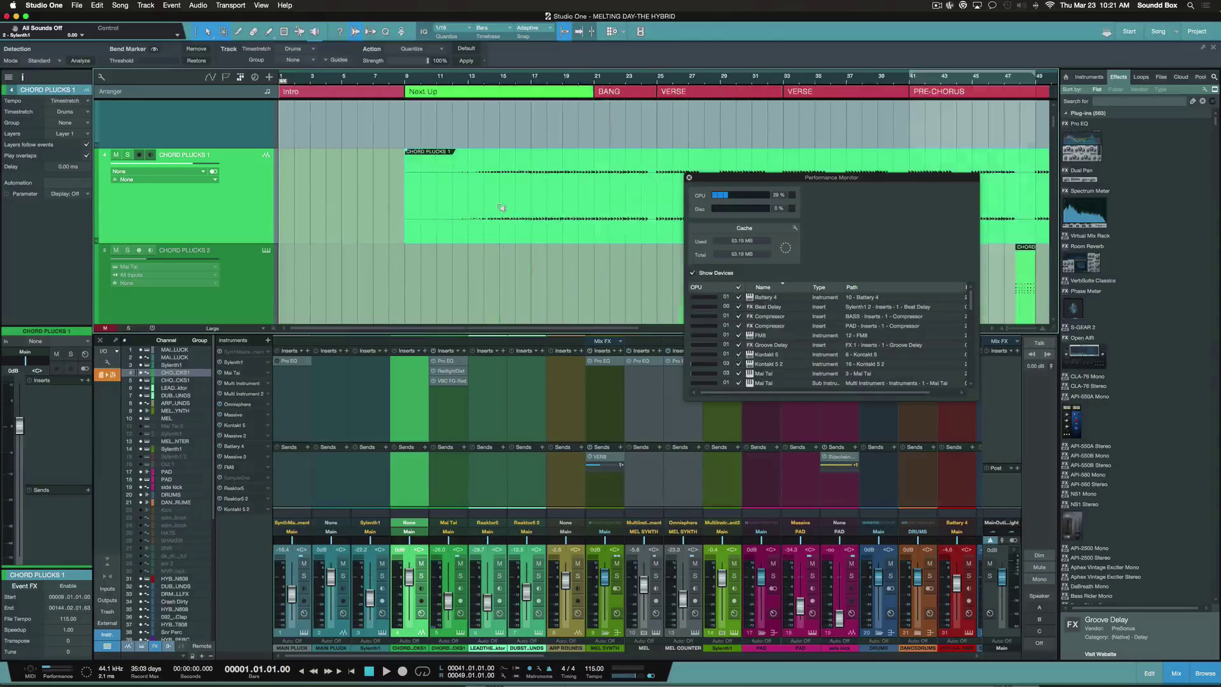
{"action": "left_click", "coordinate": [495, 275]}
{"action": "scroll", "coordinate": [317, 261], "scroll_direction": "right", "scroll_amount": 3}
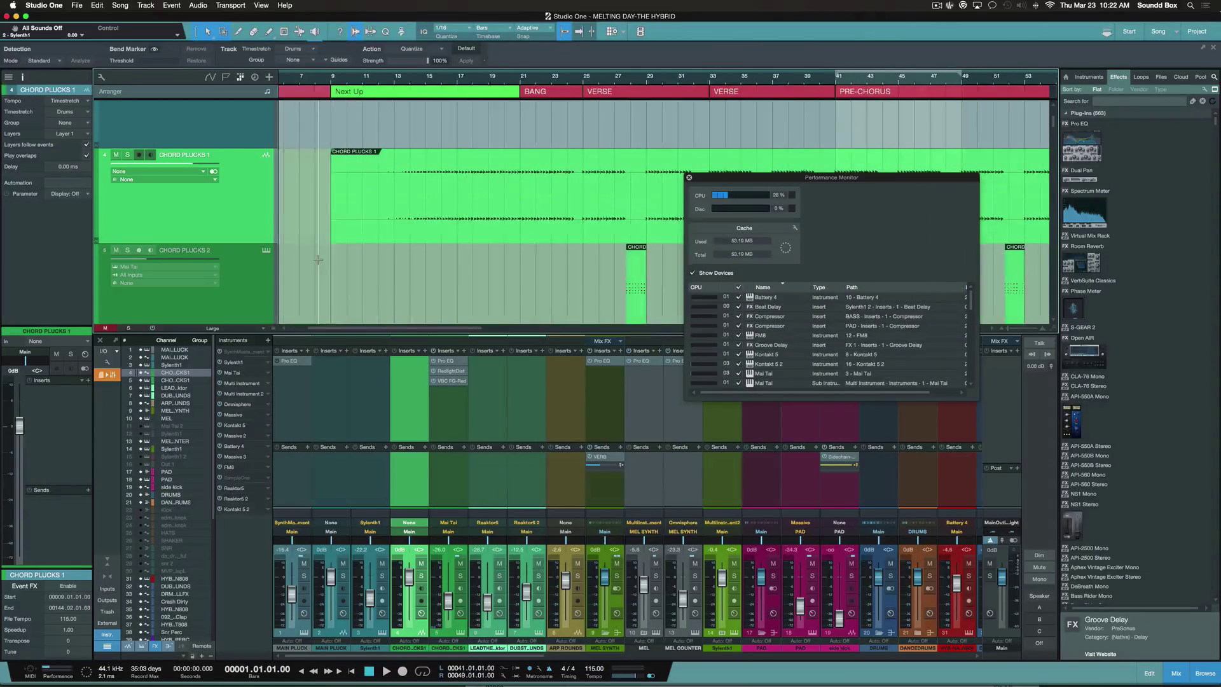
{"action": "left_click", "coordinate": [96, 197]}
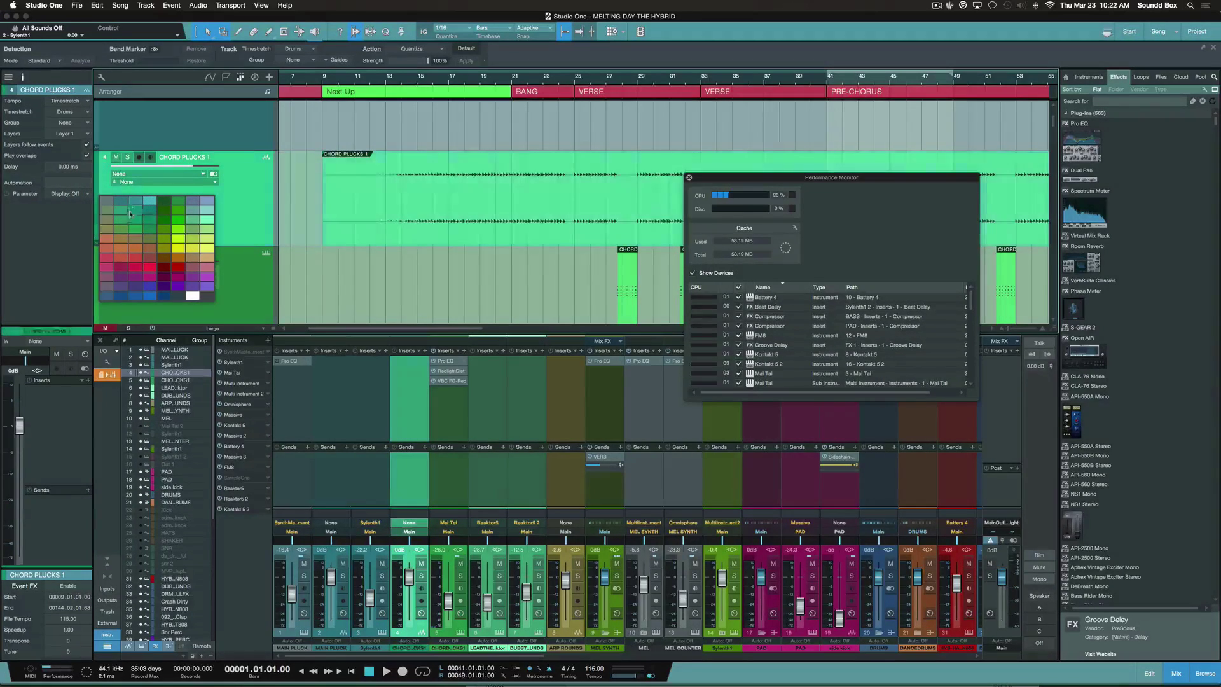
{"action": "left_click", "coordinate": [120, 198]}
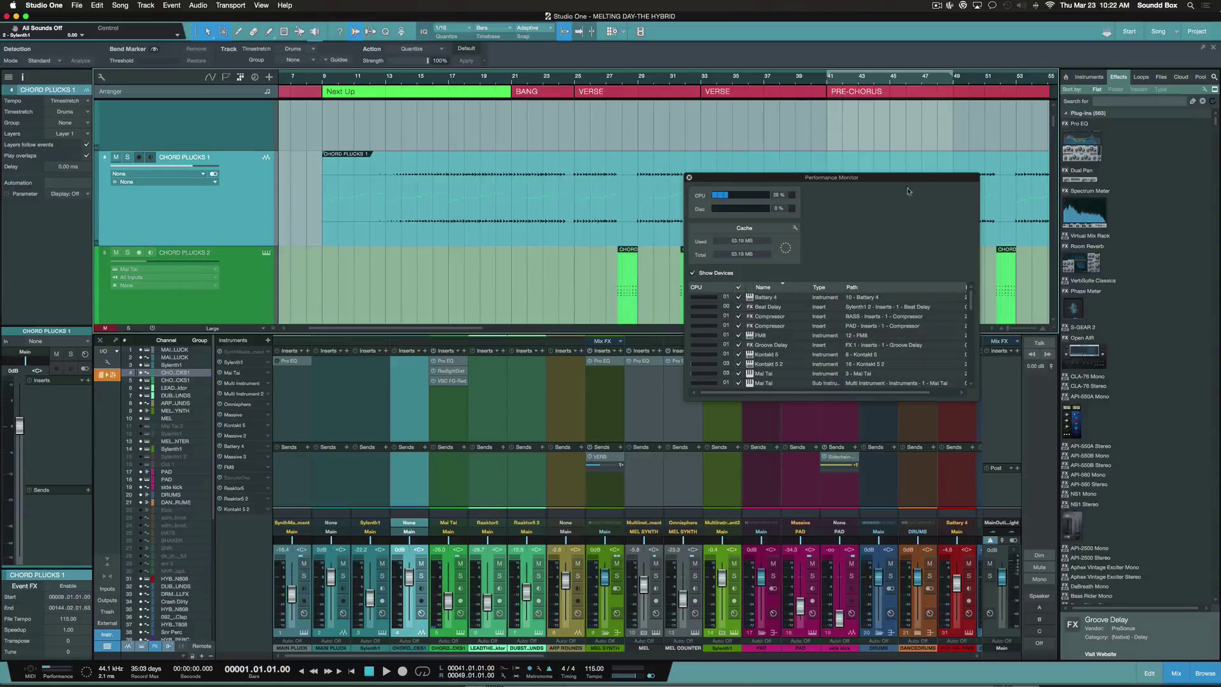
Move the Performance Monitor clear of the CHORD PLUCKS 1 track and examine its rendered waveform along the timeline.
{"action": "left_click_drag", "start_coordinate": [910, 179], "coordinate": [833, 289]}
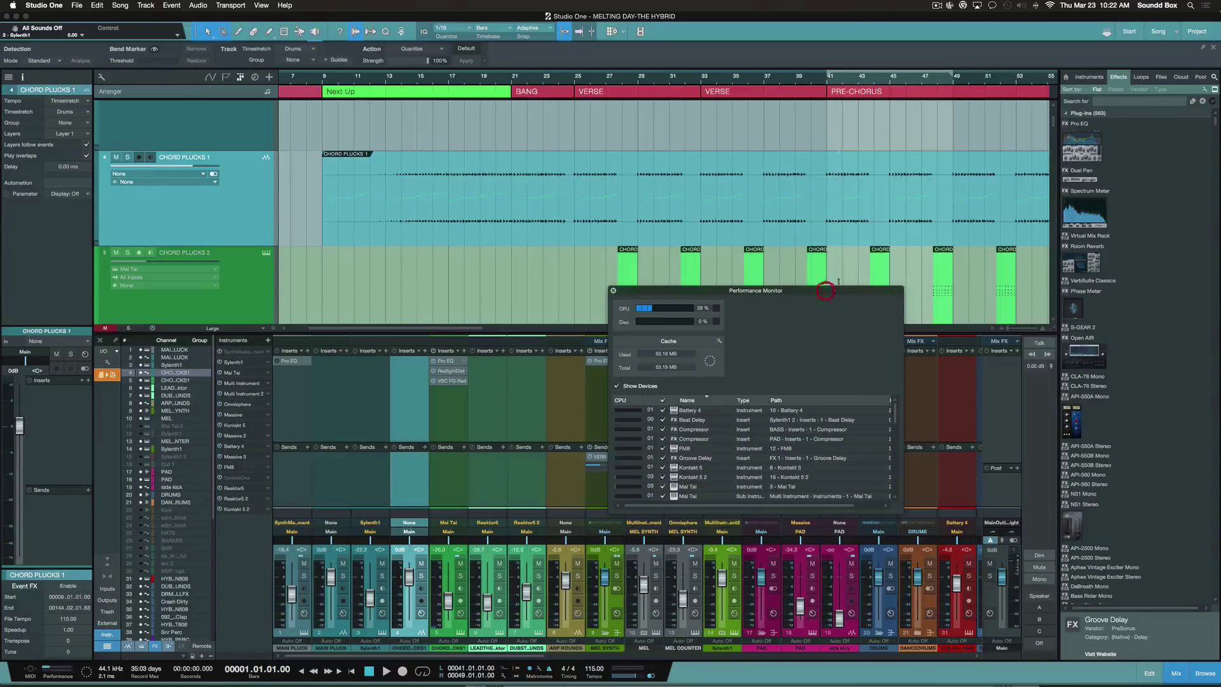
{"action": "scroll", "coordinate": [553, 219], "scroll_direction": "right", "scroll_amount": 10}
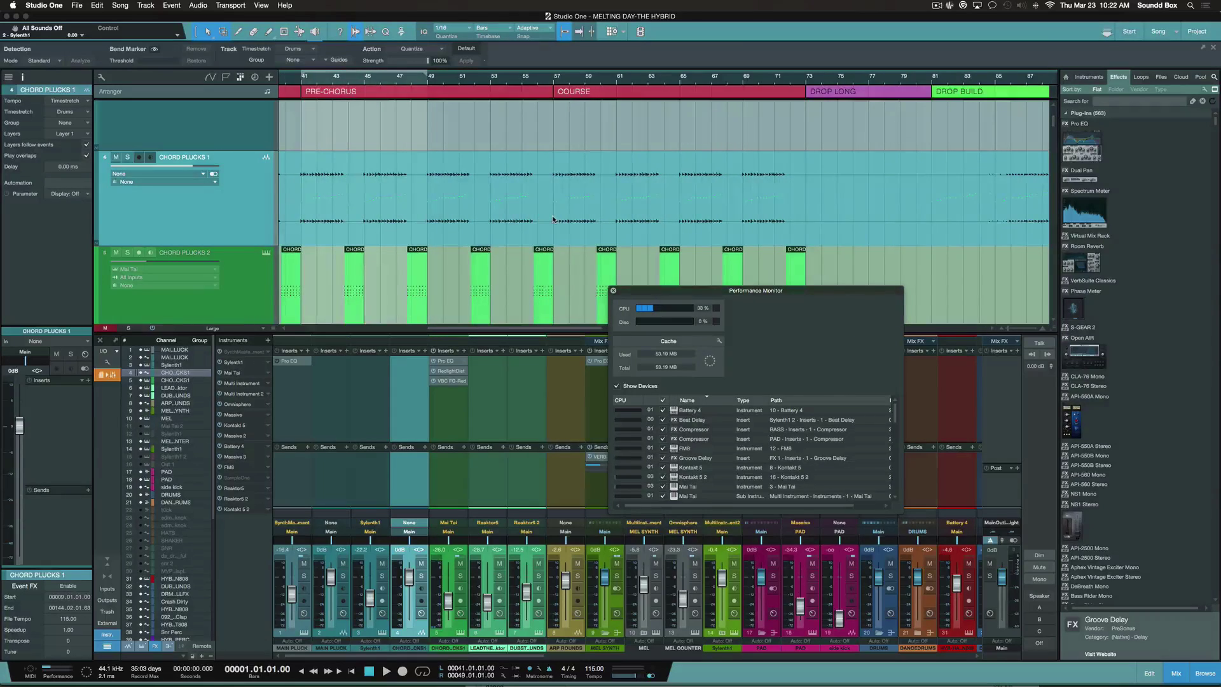
{"action": "scroll", "coordinate": [553, 219], "scroll_direction": "right", "scroll_amount": 3}
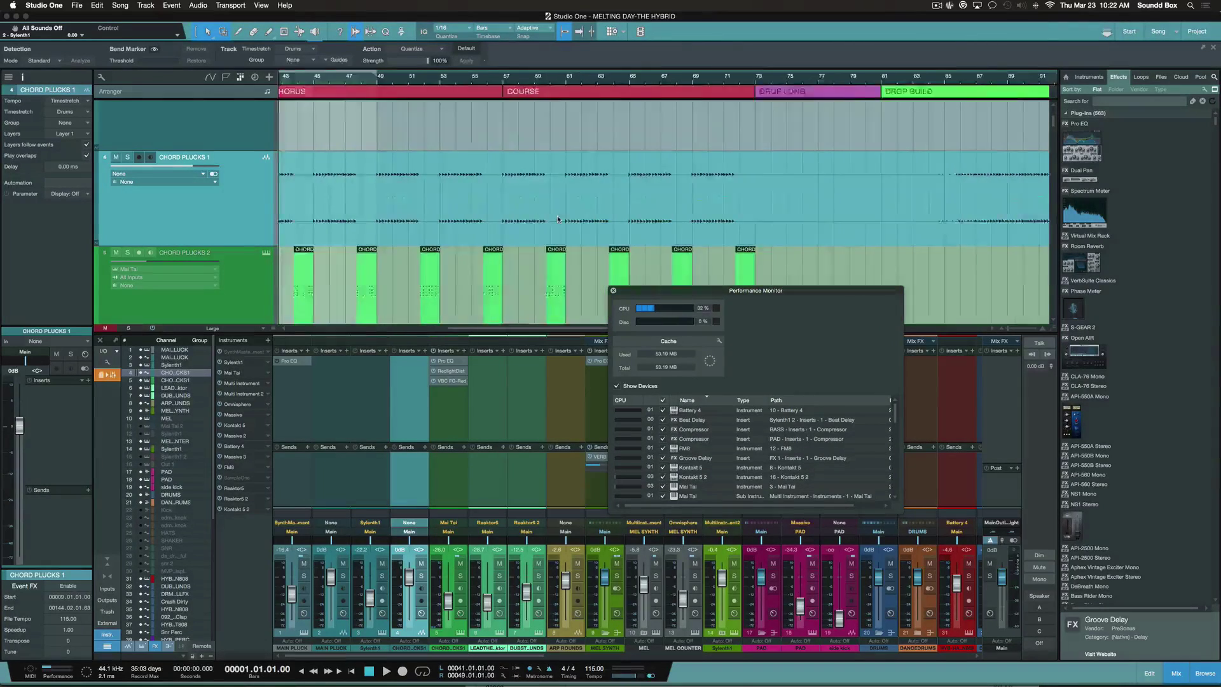
{"action": "scroll", "coordinate": [558, 220], "scroll_direction": "left", "scroll_amount": 6}
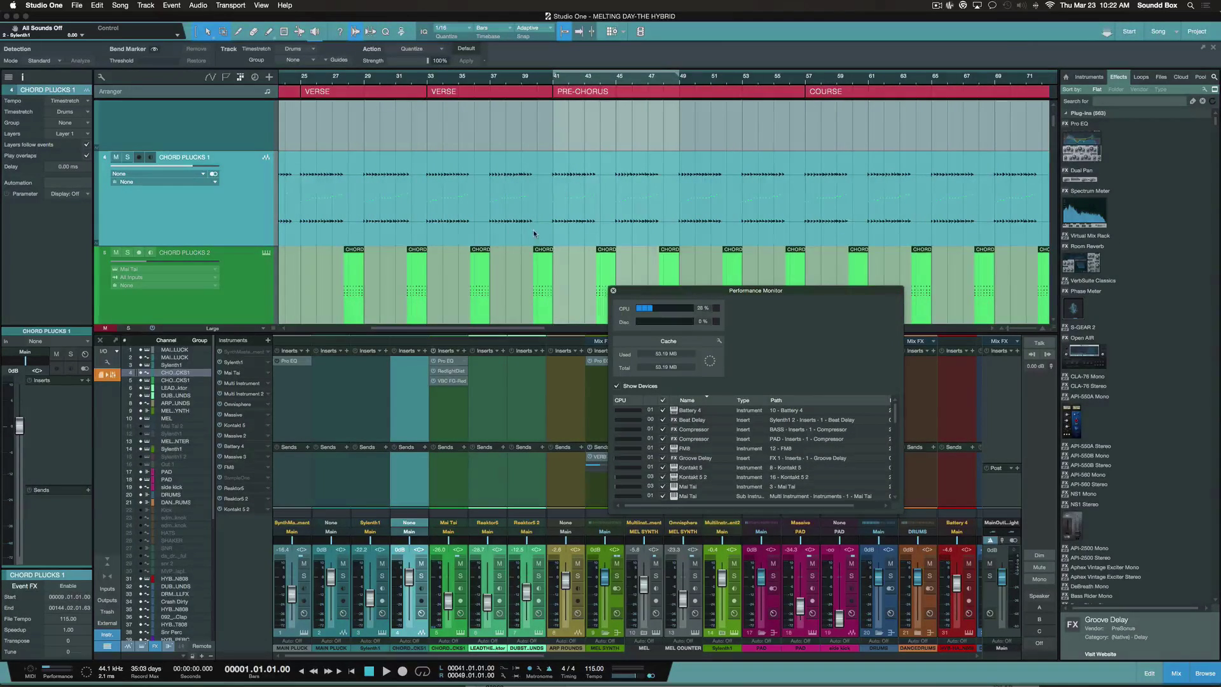
{"action": "scroll", "coordinate": [505, 204], "scroll_direction": "left", "scroll_amount": 3}
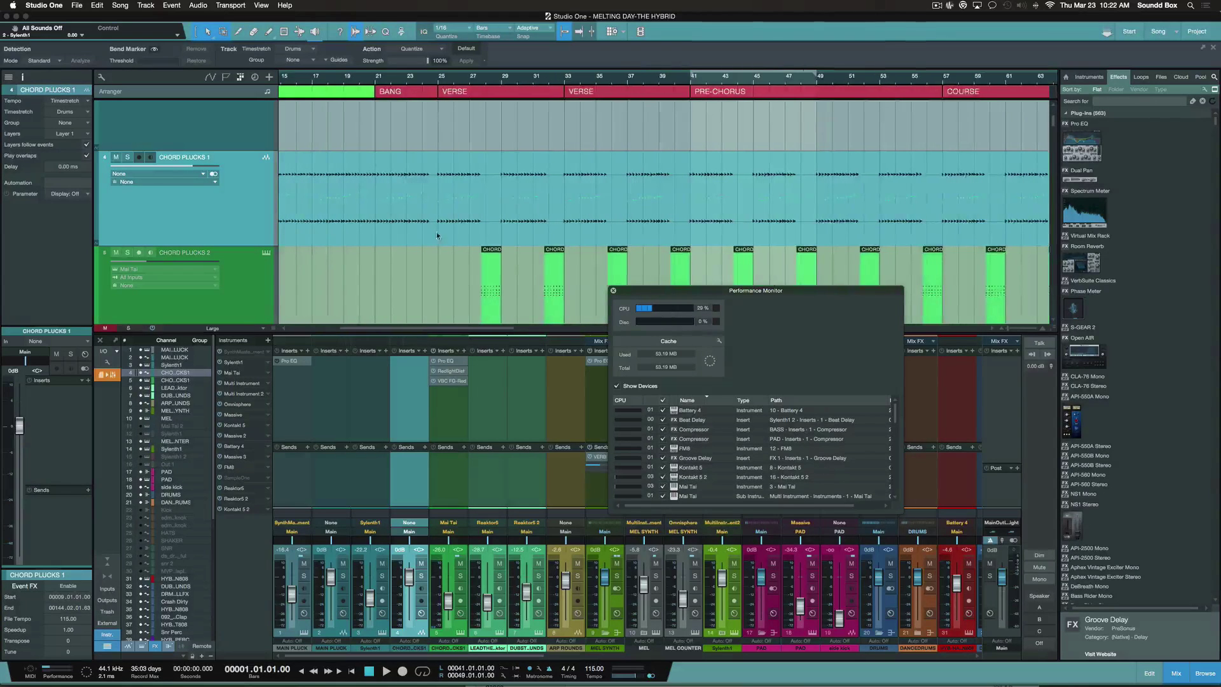
{"action": "scroll", "coordinate": [387, 202], "scroll_direction": "left", "scroll_amount": 3}
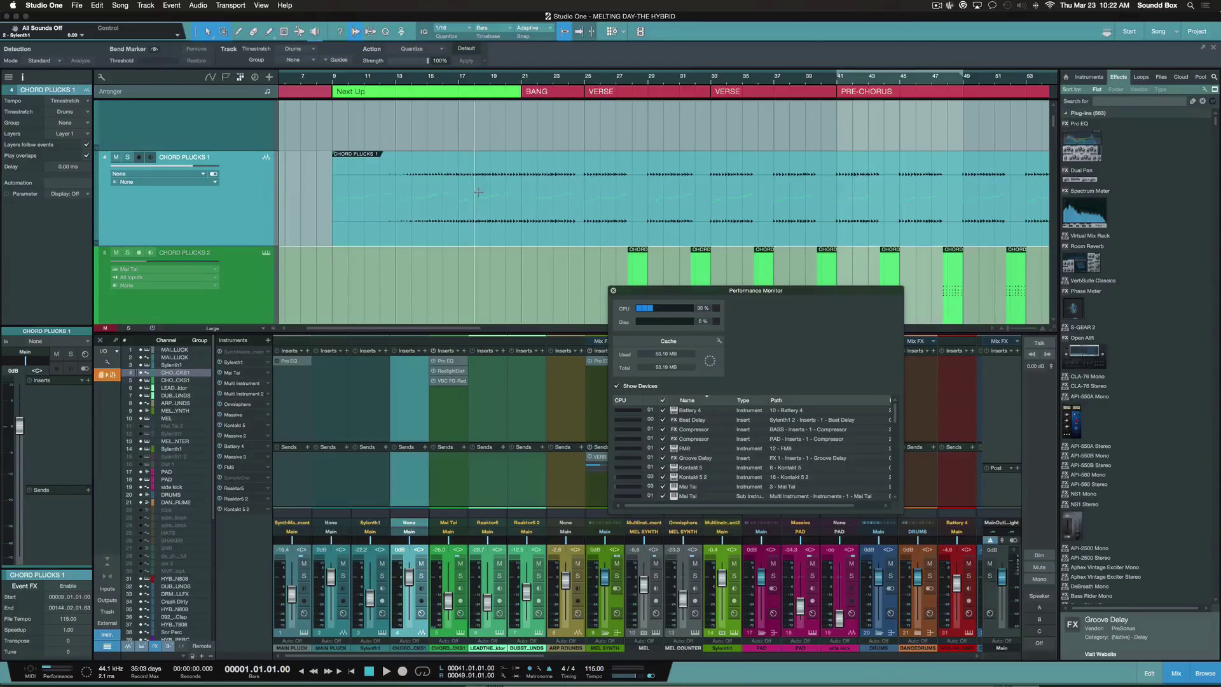
Open the Pool and locate the source file of the CHORD PLUCKS 1 audio event in it.
{"action": "left_click", "coordinate": [1201, 77]}
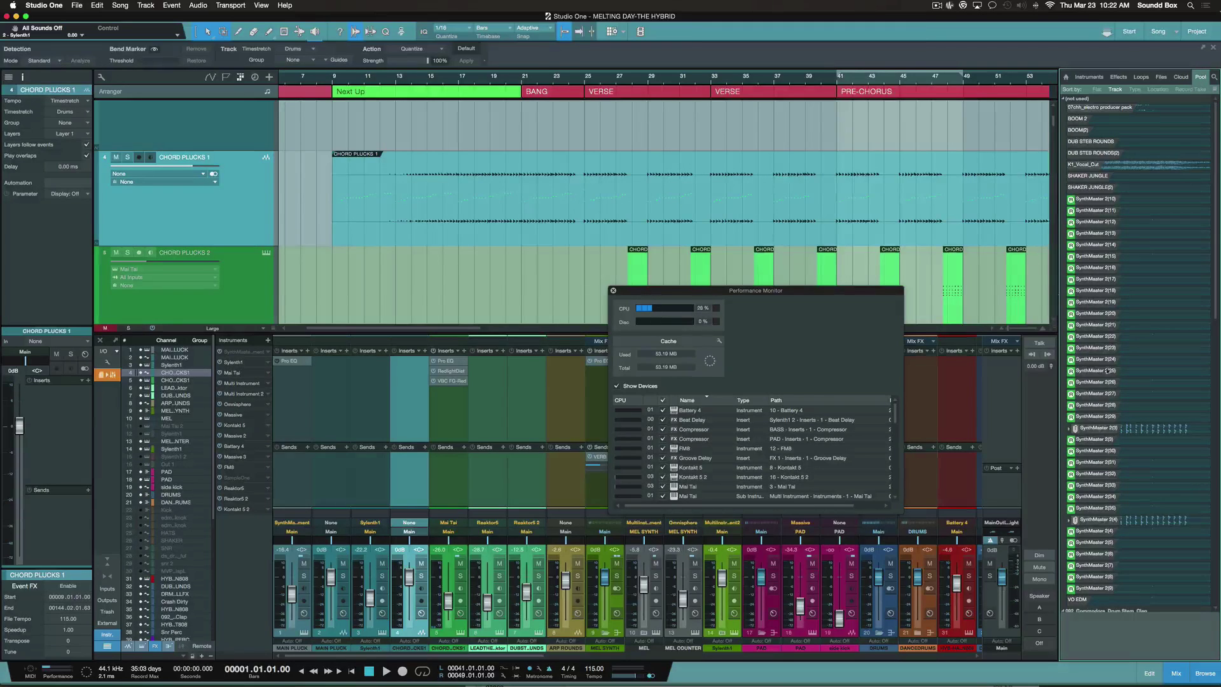
{"action": "scroll", "coordinate": [1107, 371], "scroll_direction": "down", "scroll_amount": 10}
{"action": "right_click", "coordinate": [592, 201]}
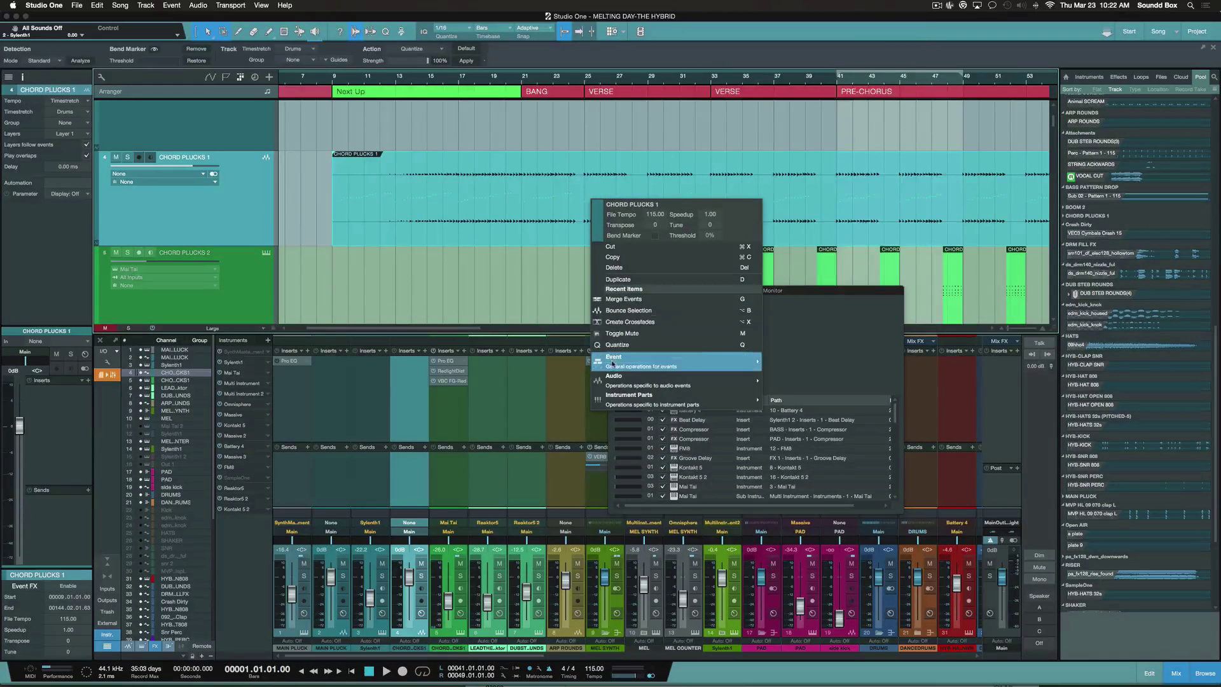
{"action": "mouse_move", "coordinate": [613, 364]}
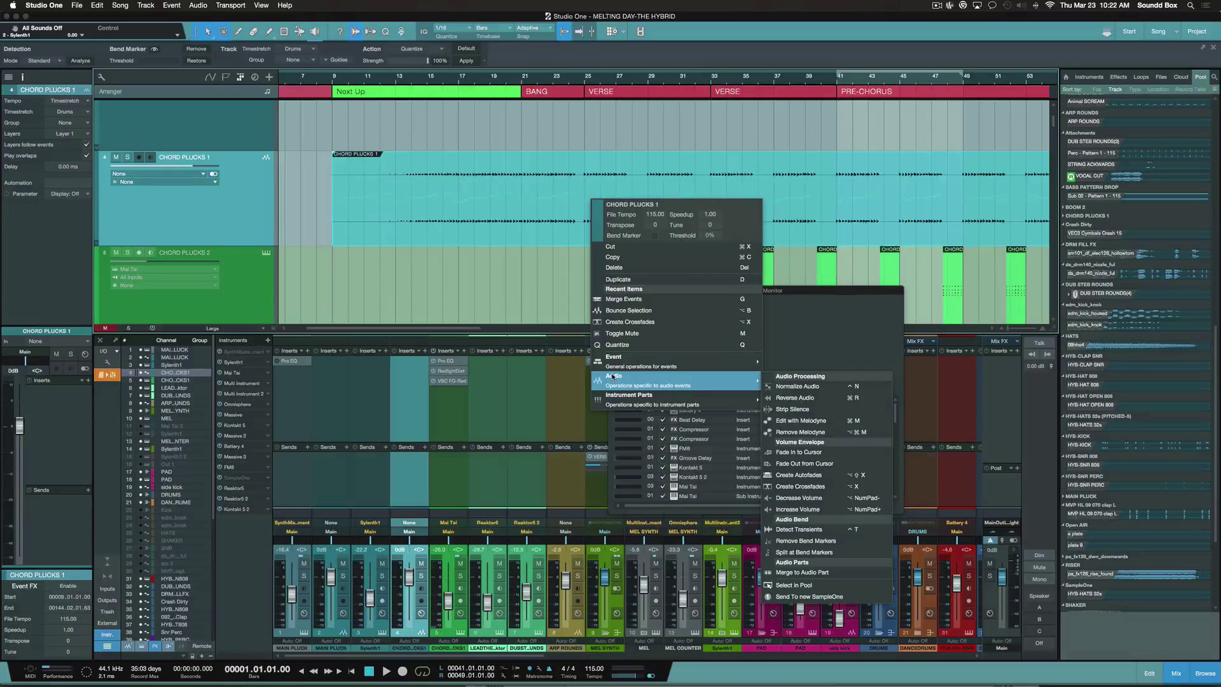
{"action": "left_click", "coordinate": [803, 587]}
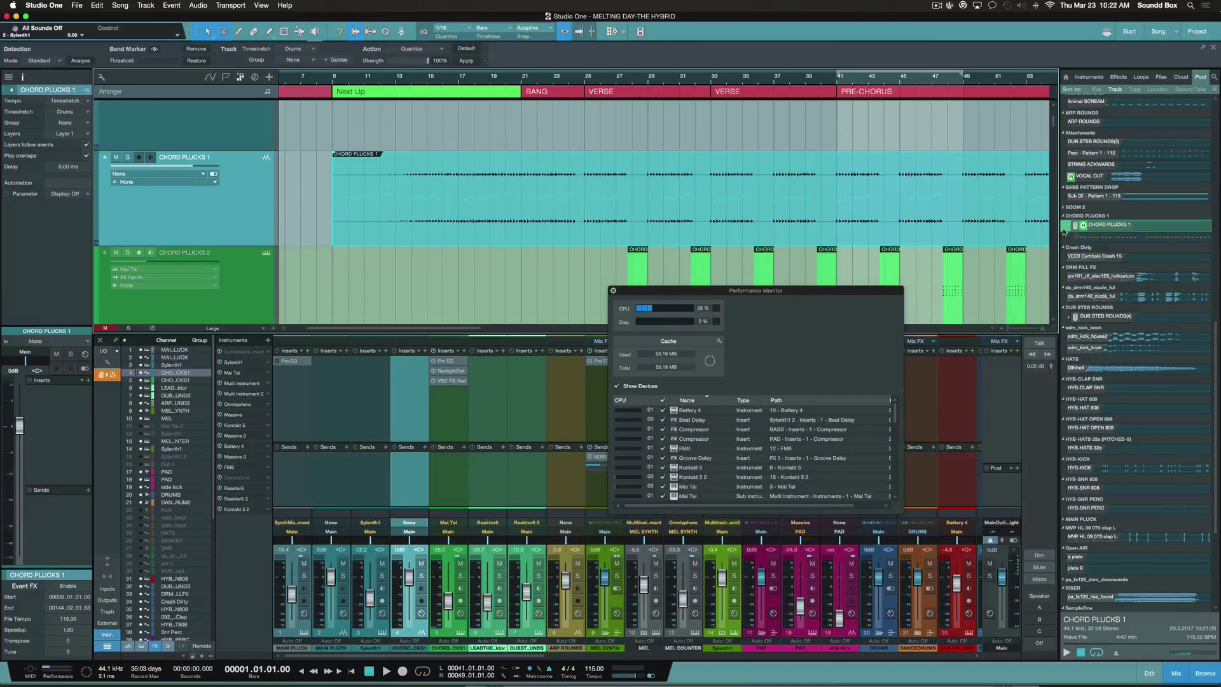
Place the original music performance attached to the CHORD PLUCKS 1 audio file from the Pool into the arrangement, below that track near bar 9.
{"action": "left_click", "coordinate": [1106, 237]}
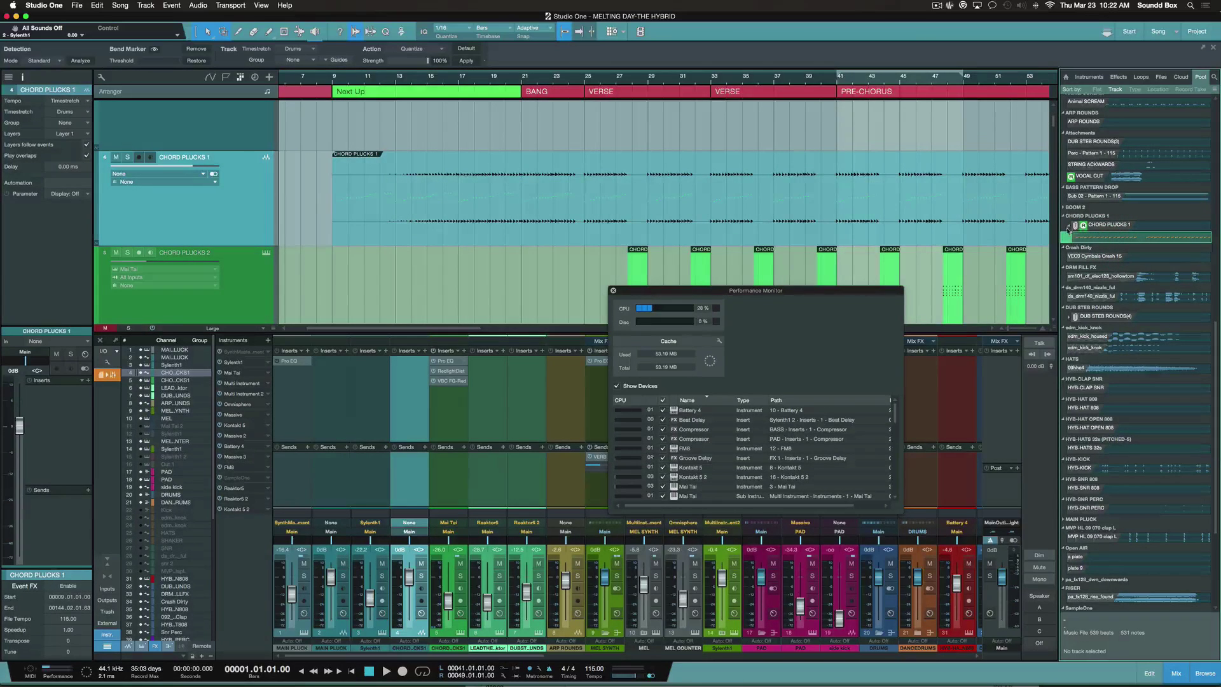
{"action": "left_click", "coordinate": [1088, 225]}
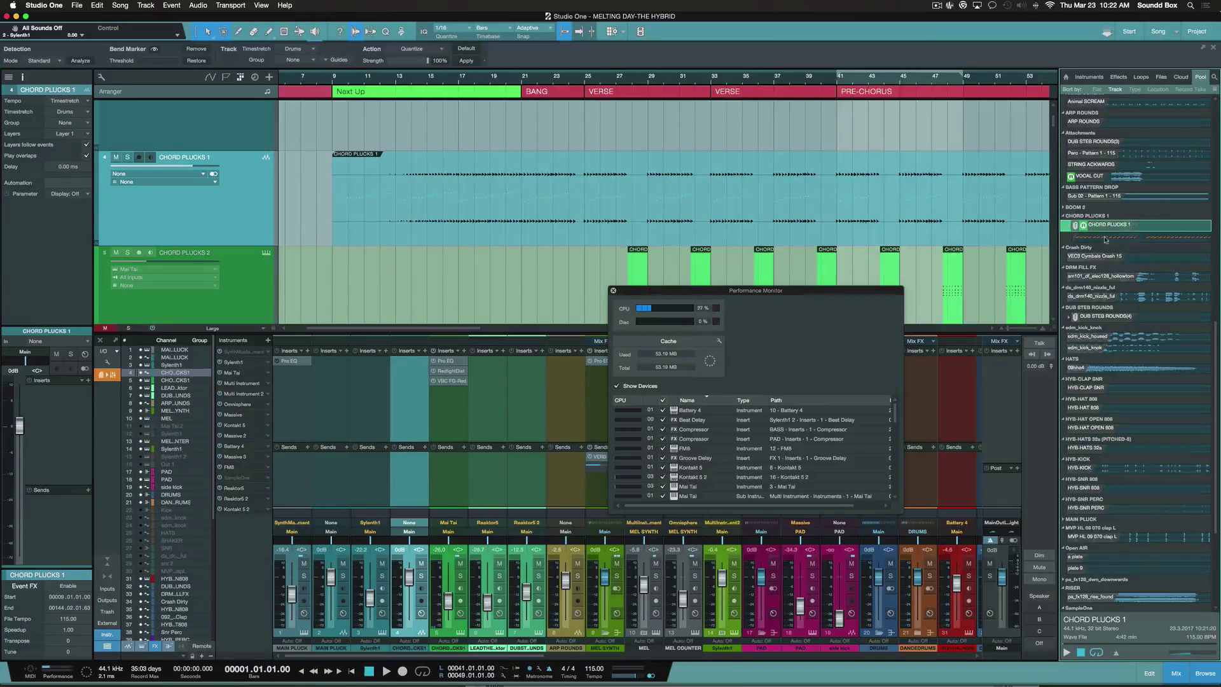
{"action": "left_click", "coordinate": [1106, 239]}
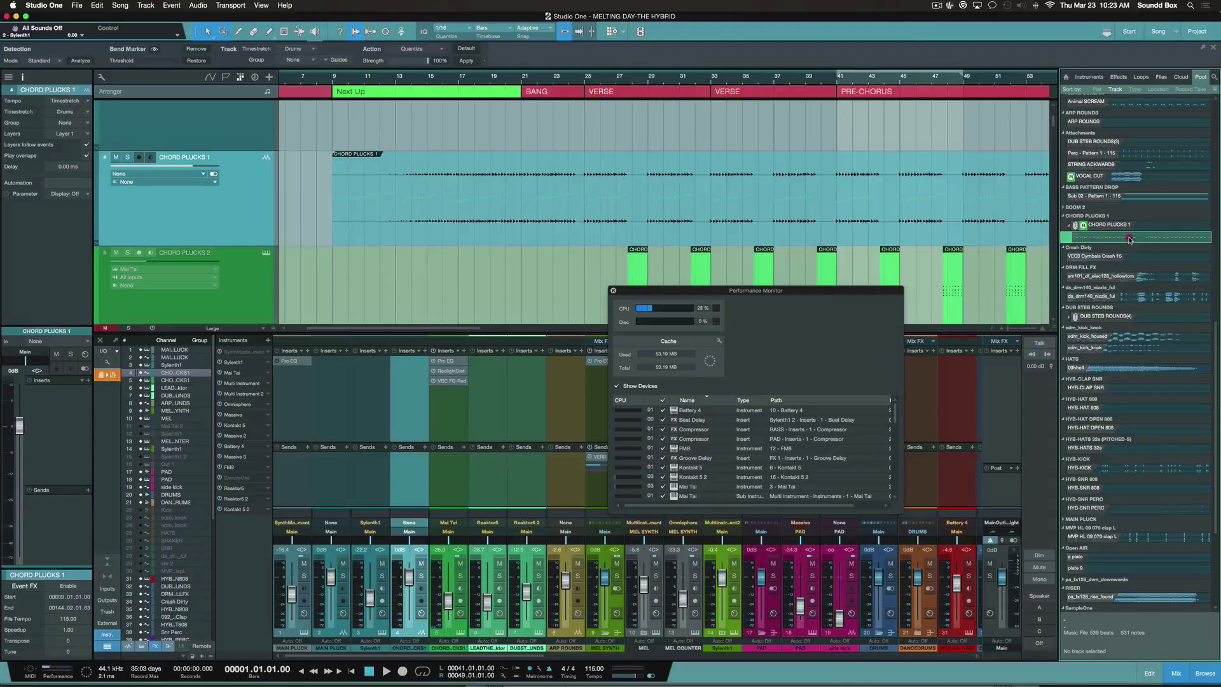
{"action": "left_click_drag", "start_coordinate": [1130, 240], "coordinate": [354, 257]}
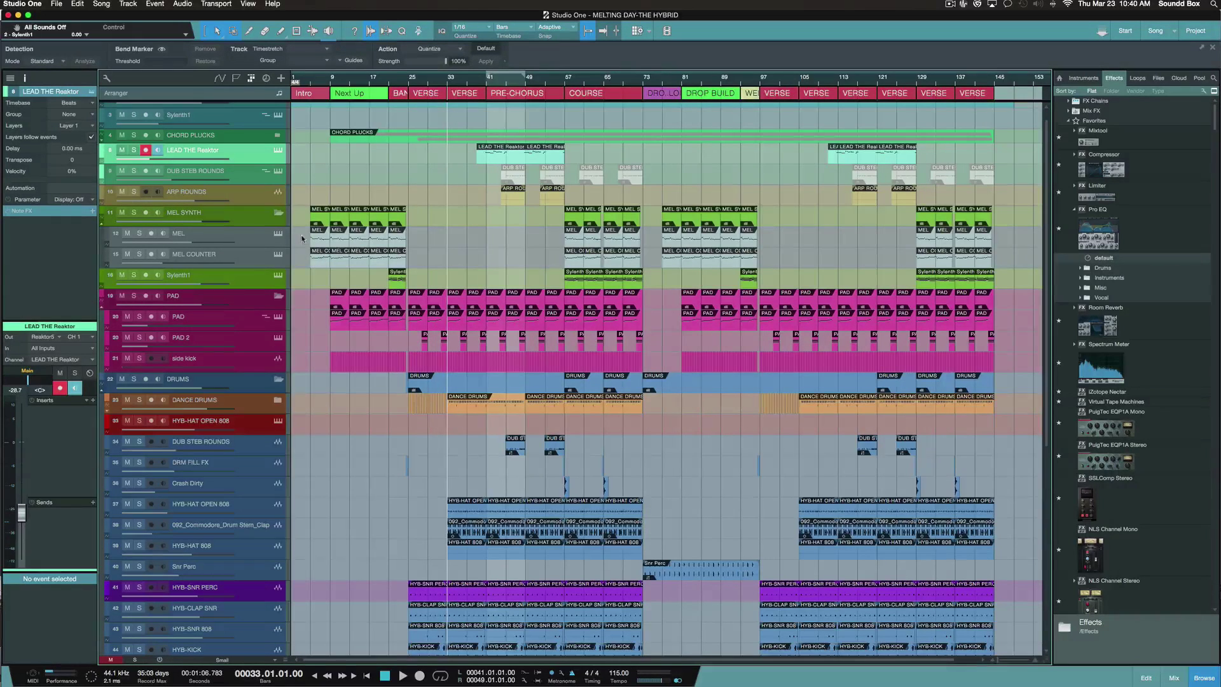
Merge all the events on the MEL and MEL COUNTER tracks across the whole song.
{"action": "left_click_drag", "start_coordinate": [301, 239], "coordinate": [995, 274]}
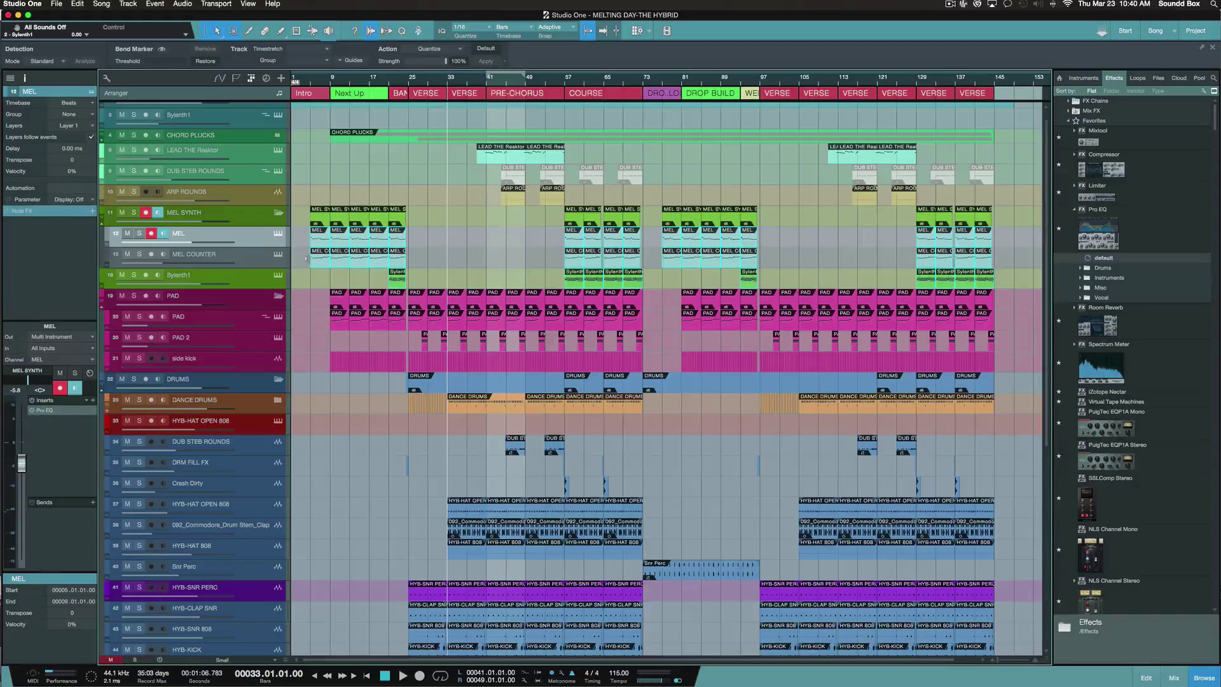
{"action": "key", "text": "g"}
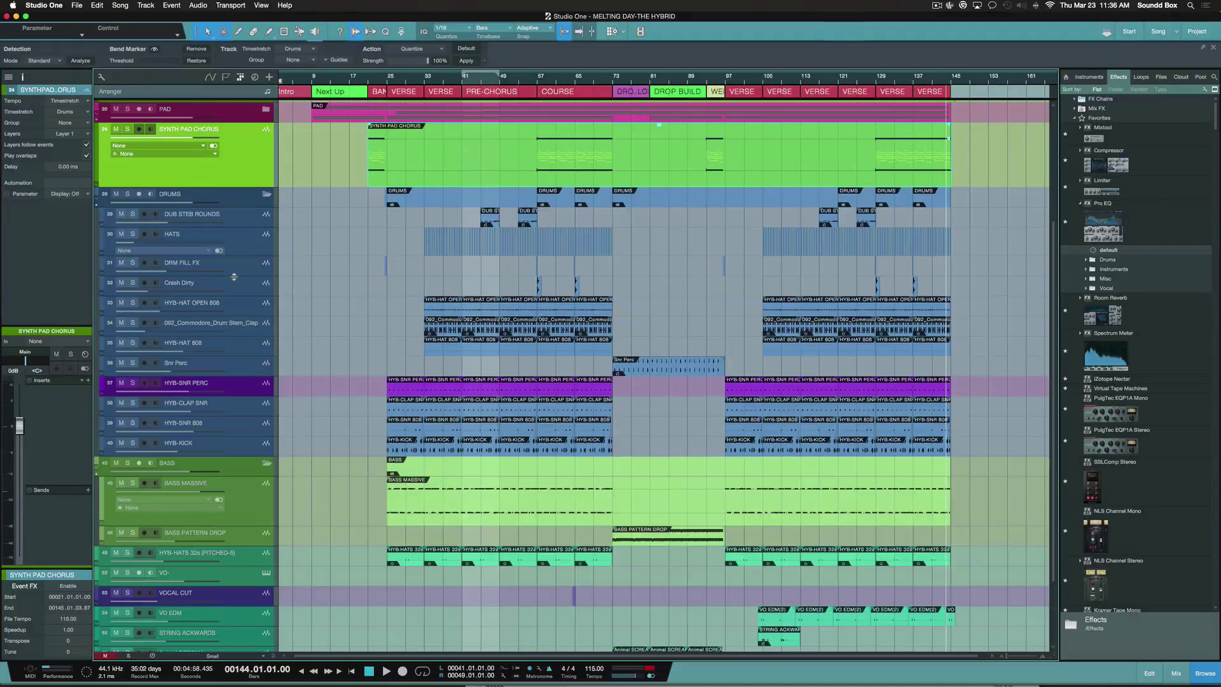
Solo the 092_Commodore drum stem clap track inside the DRUMS folder.
{"action": "scroll", "coordinate": [238, 296], "scroll_direction": "down", "scroll_amount": 1}
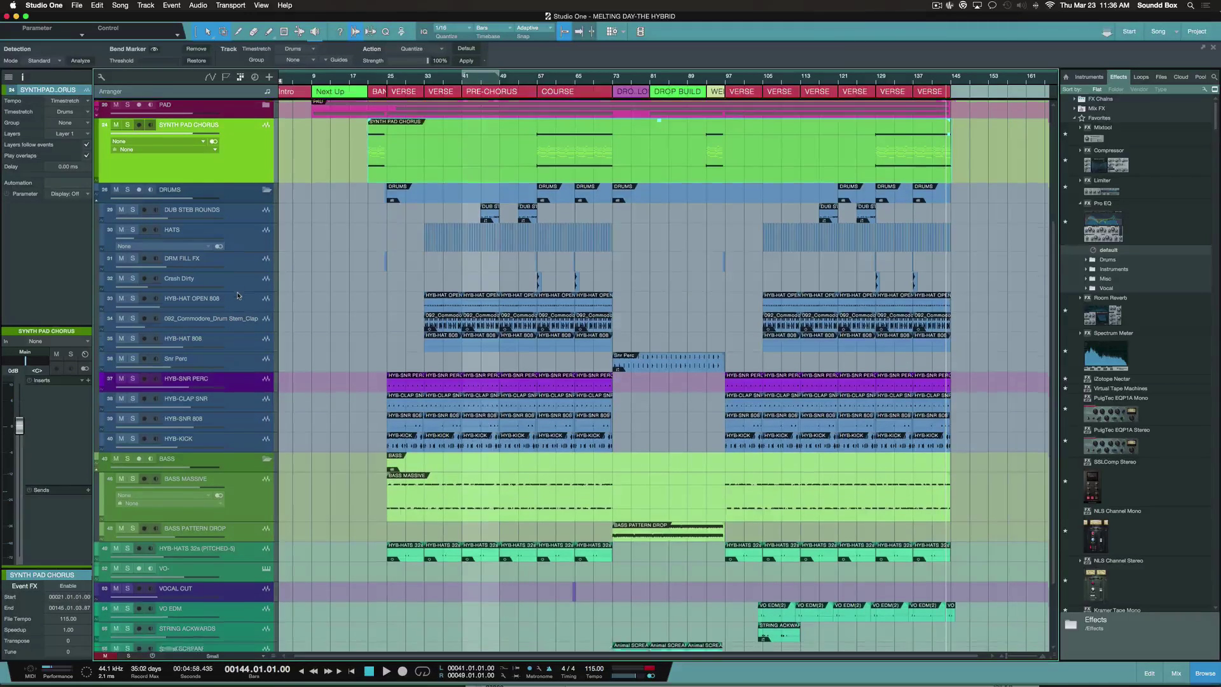
{"action": "scroll", "coordinate": [238, 296], "scroll_direction": "down", "scroll_amount": 2}
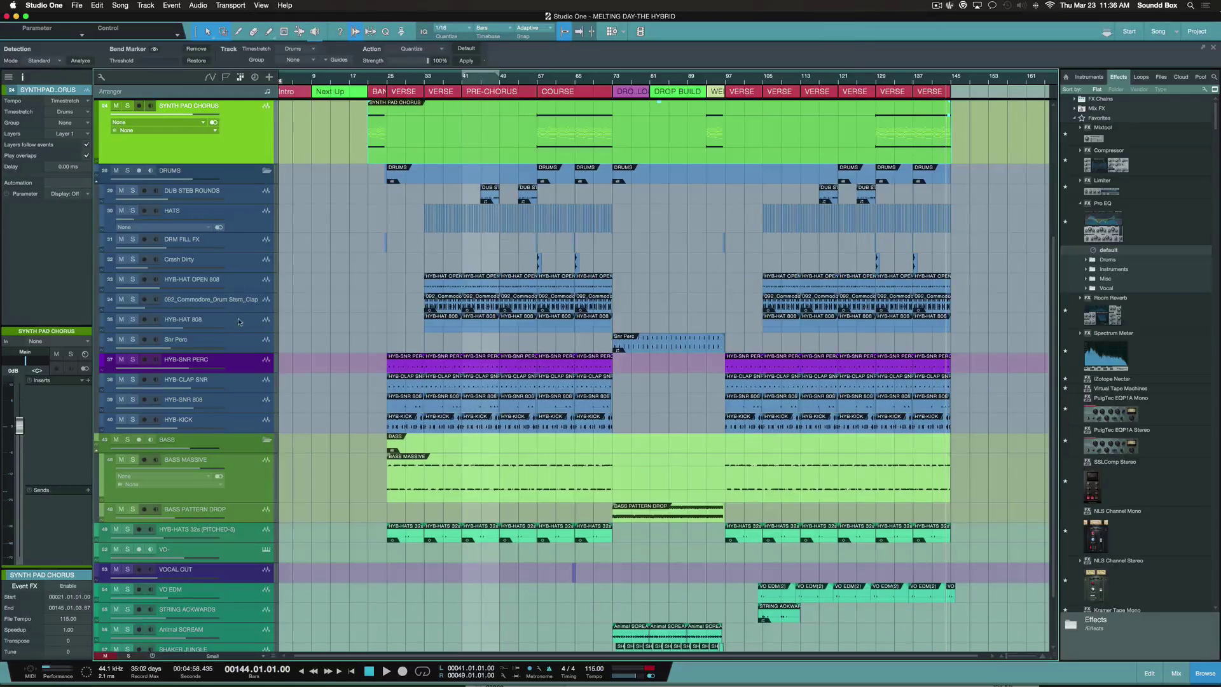
{"action": "left_click", "coordinate": [242, 308]}
{"action": "double_click", "coordinate": [199, 299]}
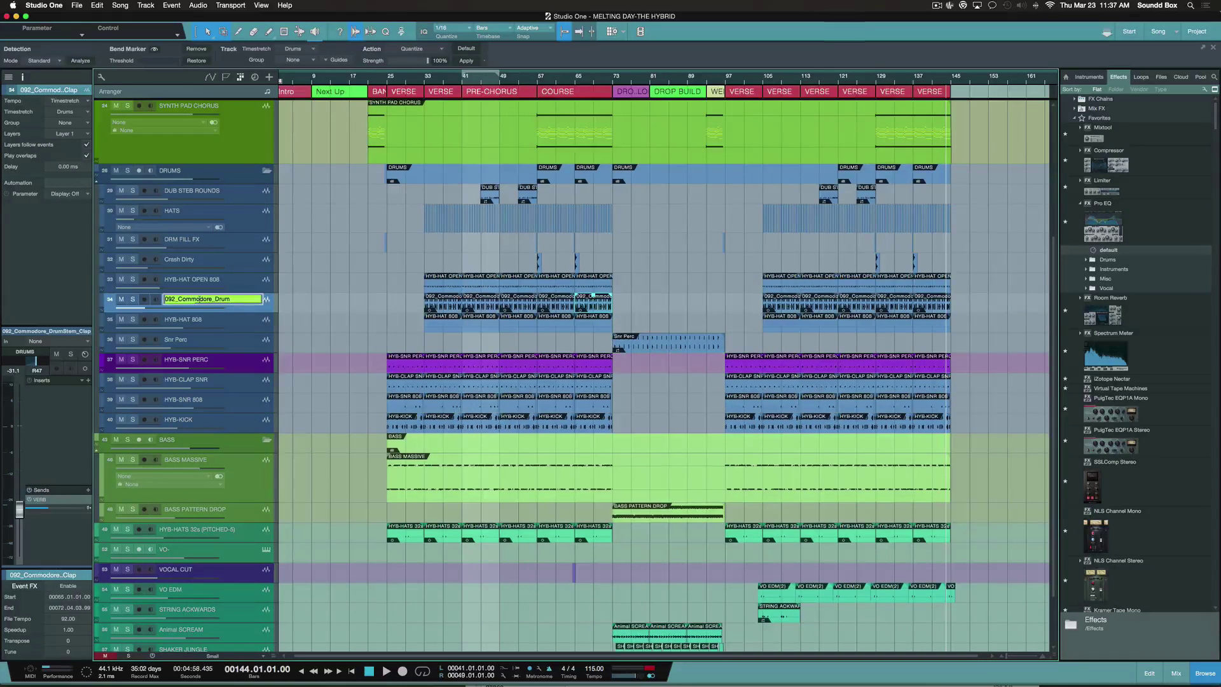
{"action": "left_click", "coordinate": [302, 330]}
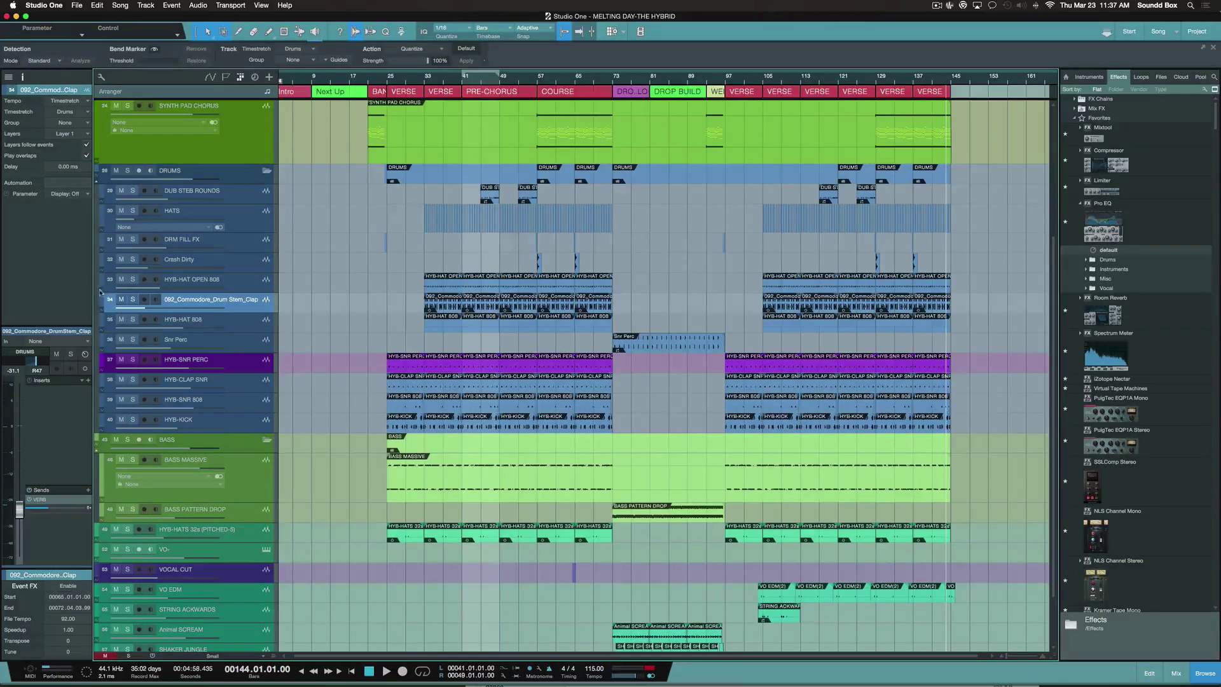
{"action": "key", "text": "s"}
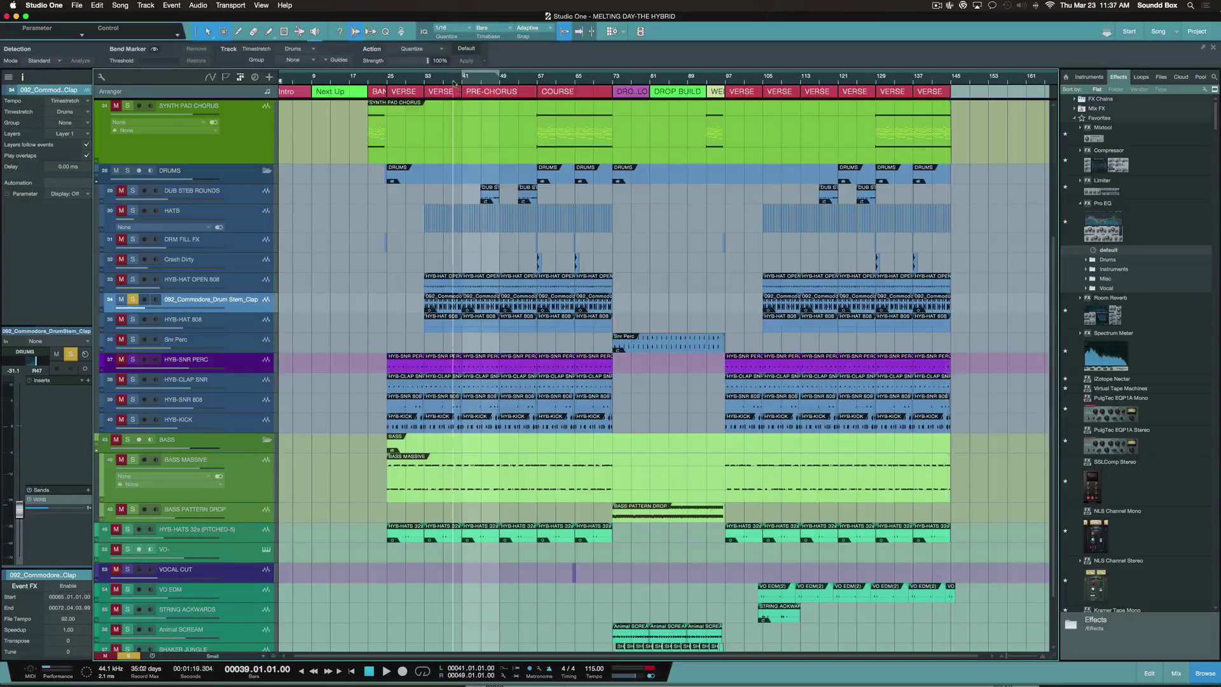
Rename the soloed drum stem clap track and its events as SNARE CLAP UP.
{"action": "double_click", "coordinate": [200, 299]}
{"action": "type", "text": "SNARE CLAP UP"}
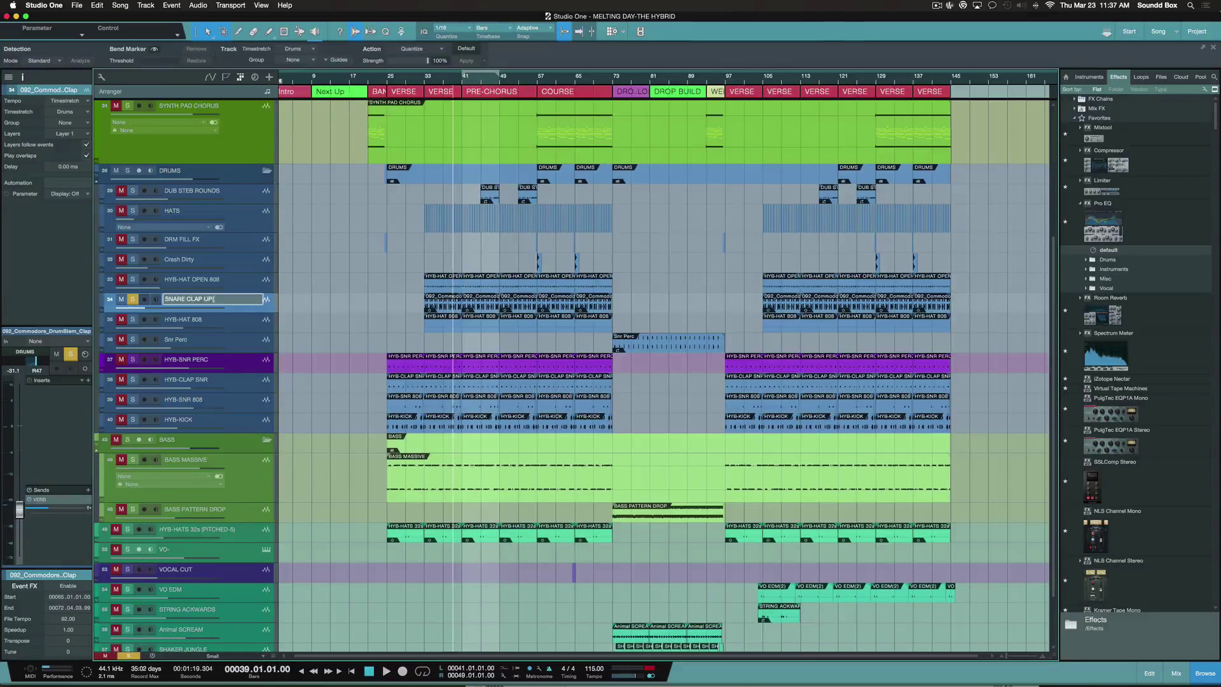
{"action": "key", "text": "Return"}
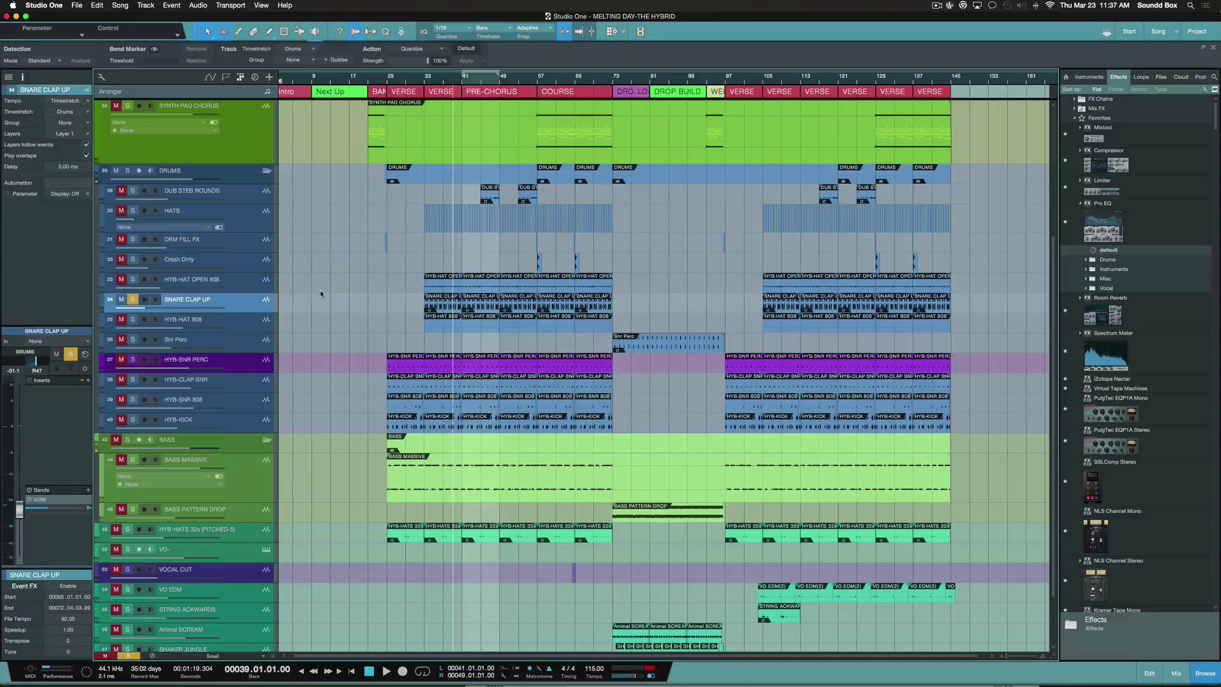
Review the unused files in the Pool and remove them all with Delete Files permanently enabled.
{"action": "scroll", "coordinate": [319, 289], "scroll_direction": "down", "scroll_amount": 3}
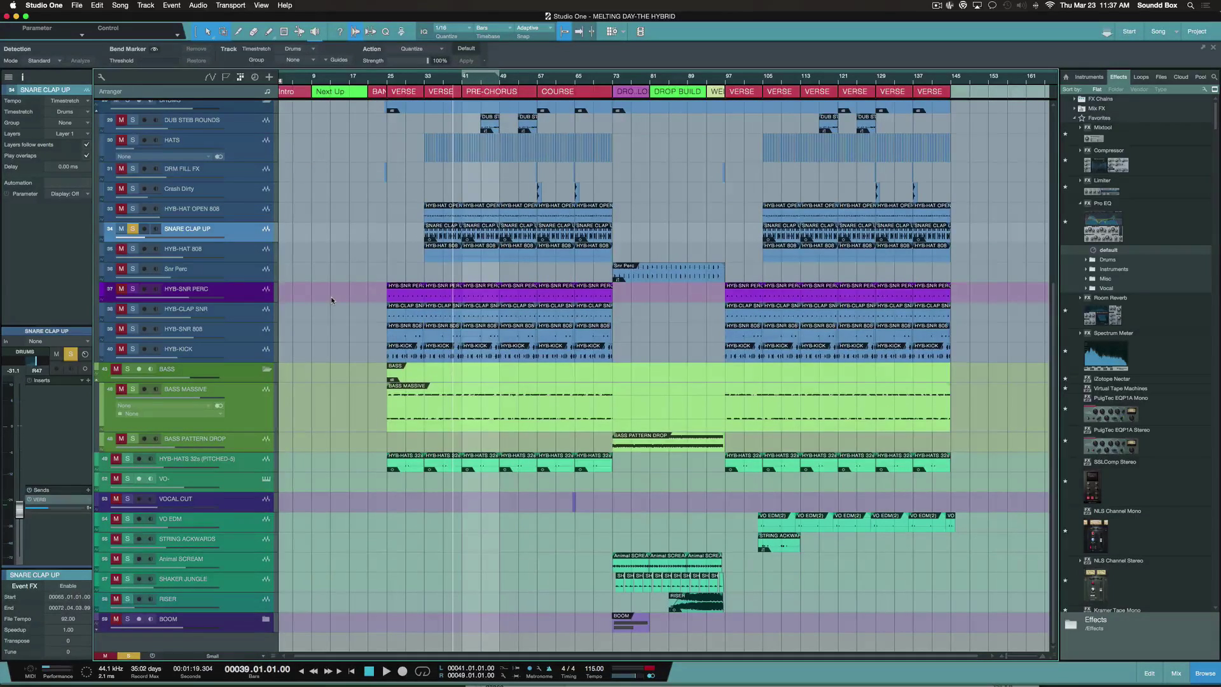
{"action": "scroll", "coordinate": [328, 299], "scroll_direction": "up", "scroll_amount": 10}
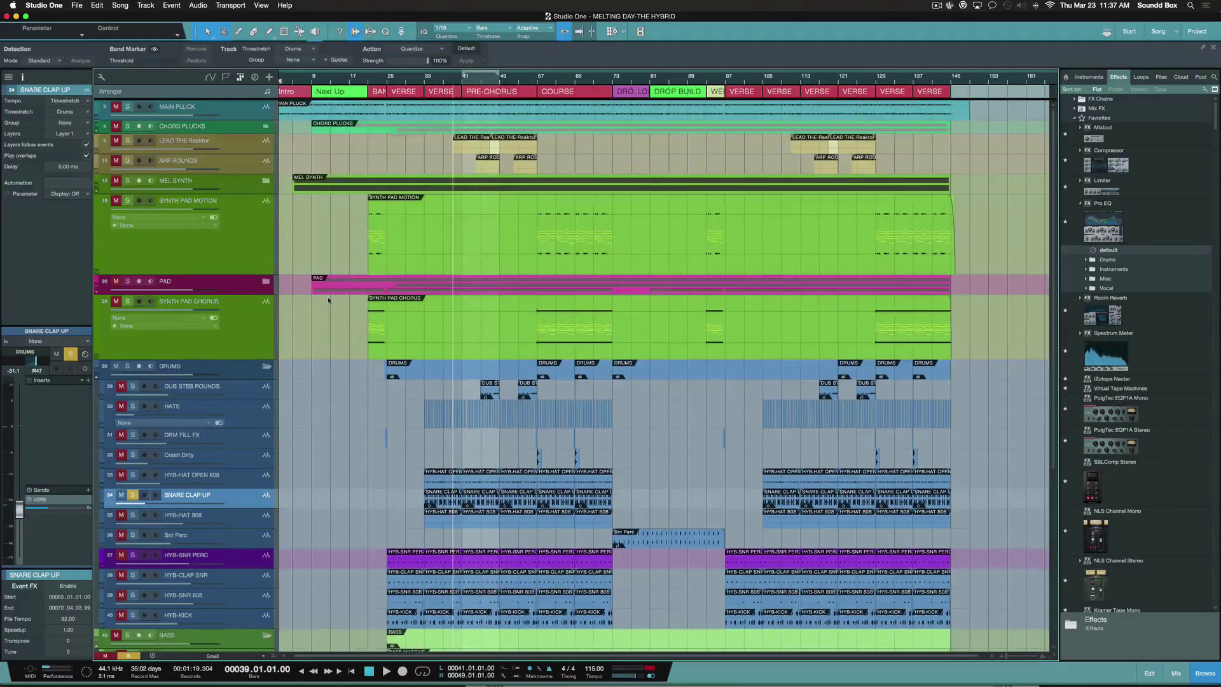
{"action": "scroll", "coordinate": [328, 300], "scroll_direction": "down", "scroll_amount": 6}
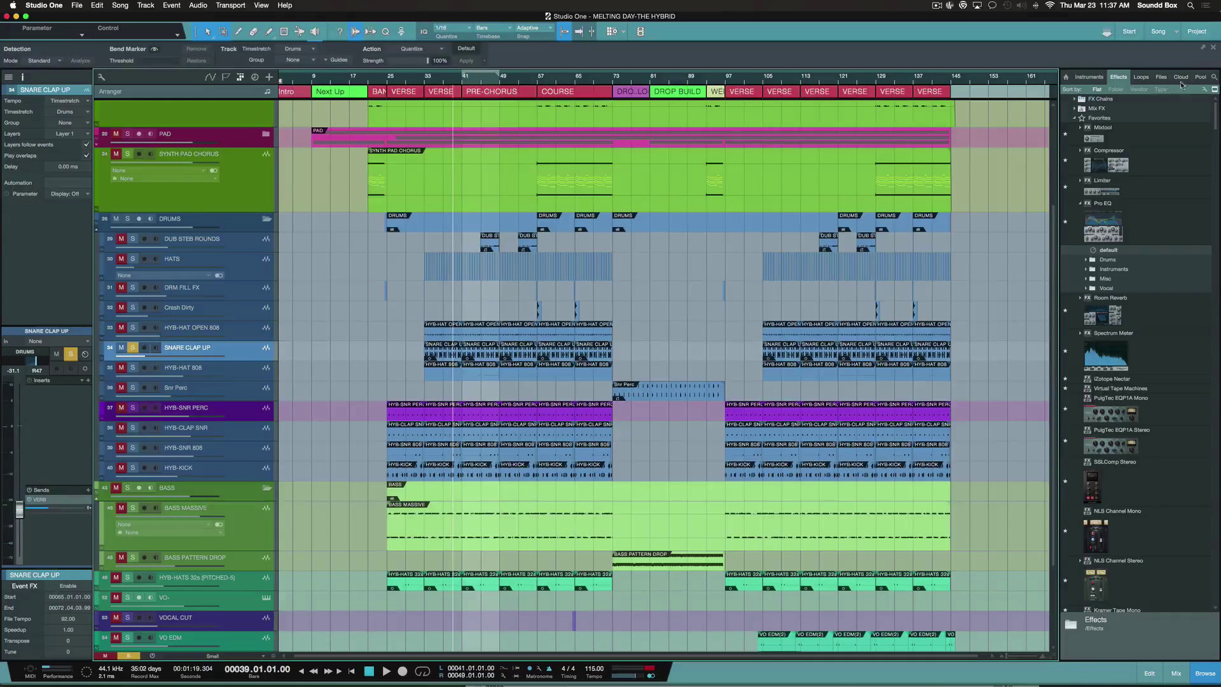
{"action": "left_click", "coordinate": [1200, 77]}
{"action": "right_click", "coordinate": [1175, 111]}
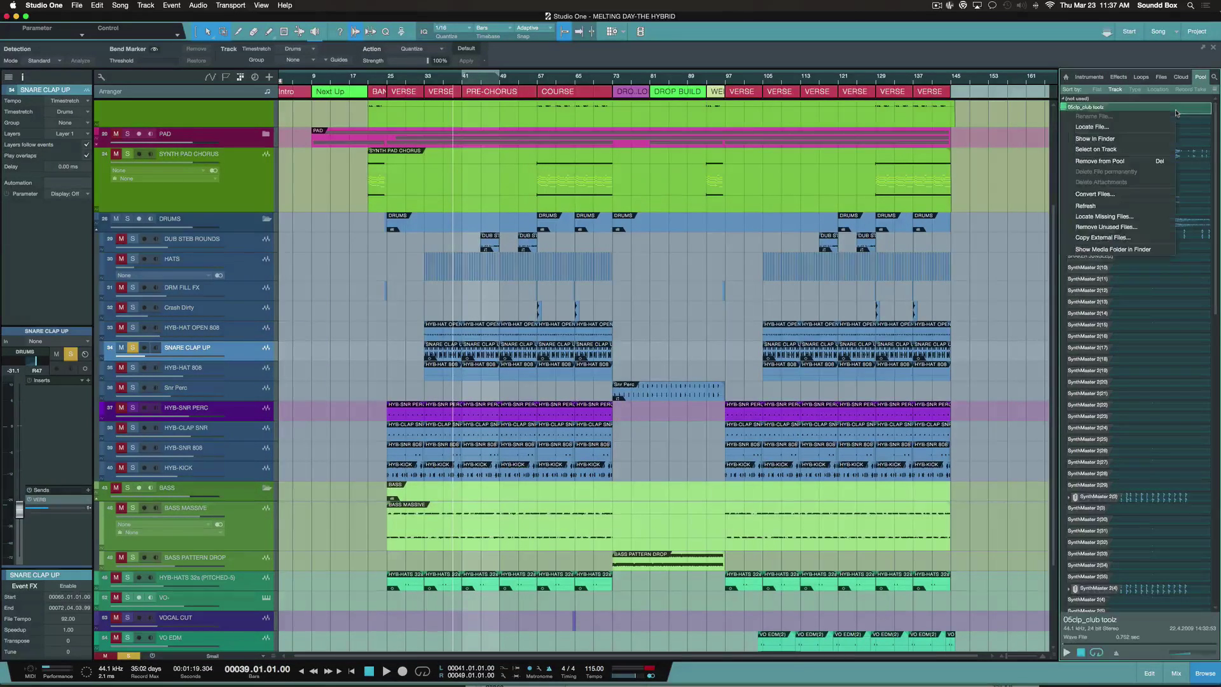
{"action": "left_click", "coordinate": [1115, 227]}
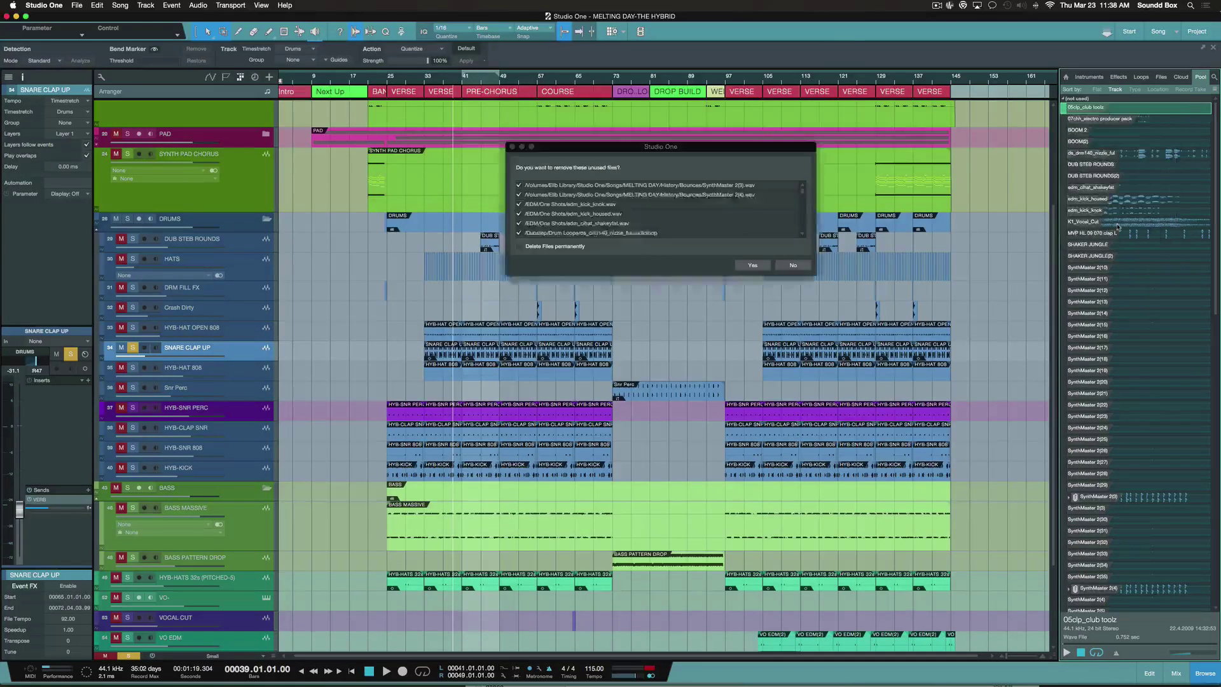
{"action": "scroll", "coordinate": [595, 217], "scroll_direction": "down", "scroll_amount": 2}
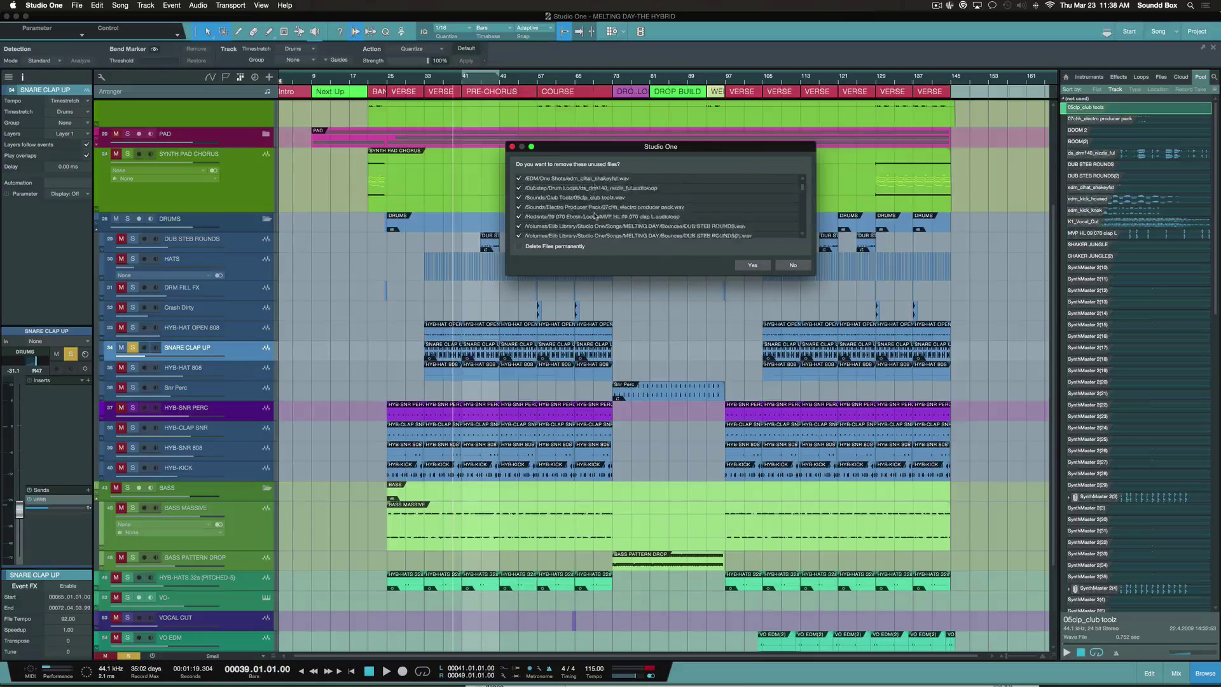
{"action": "scroll", "coordinate": [595, 216], "scroll_direction": "down", "scroll_amount": 10}
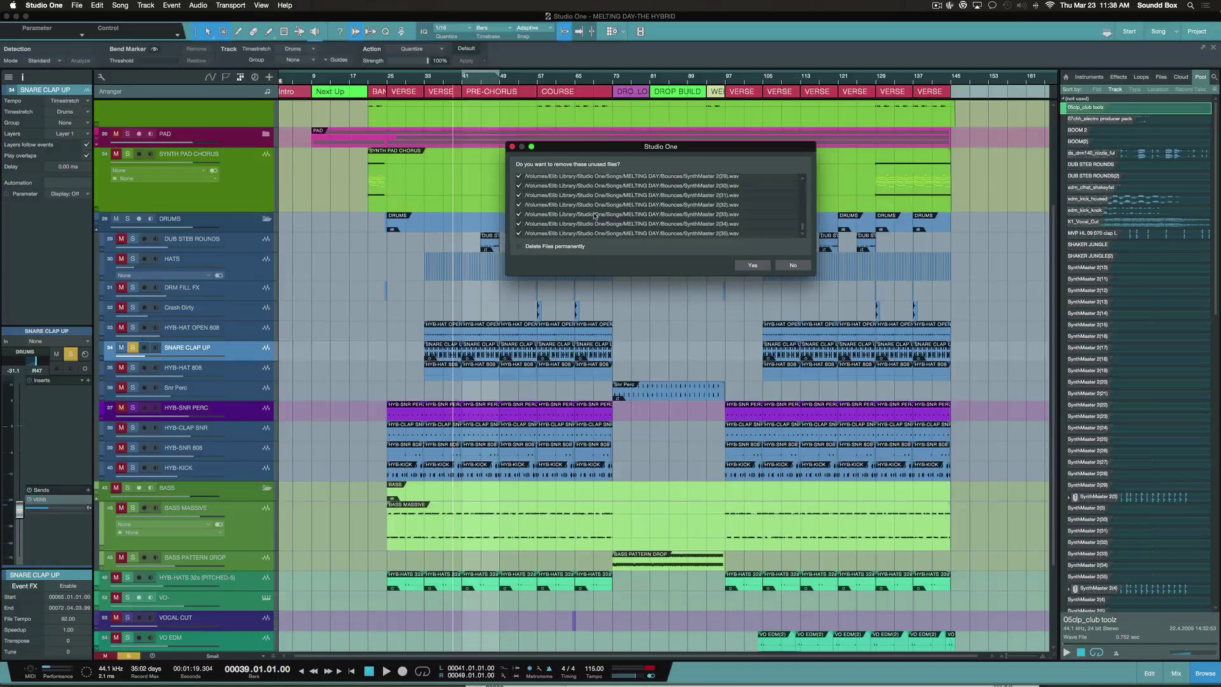
{"action": "scroll", "coordinate": [595, 217], "scroll_direction": "up", "scroll_amount": 10}
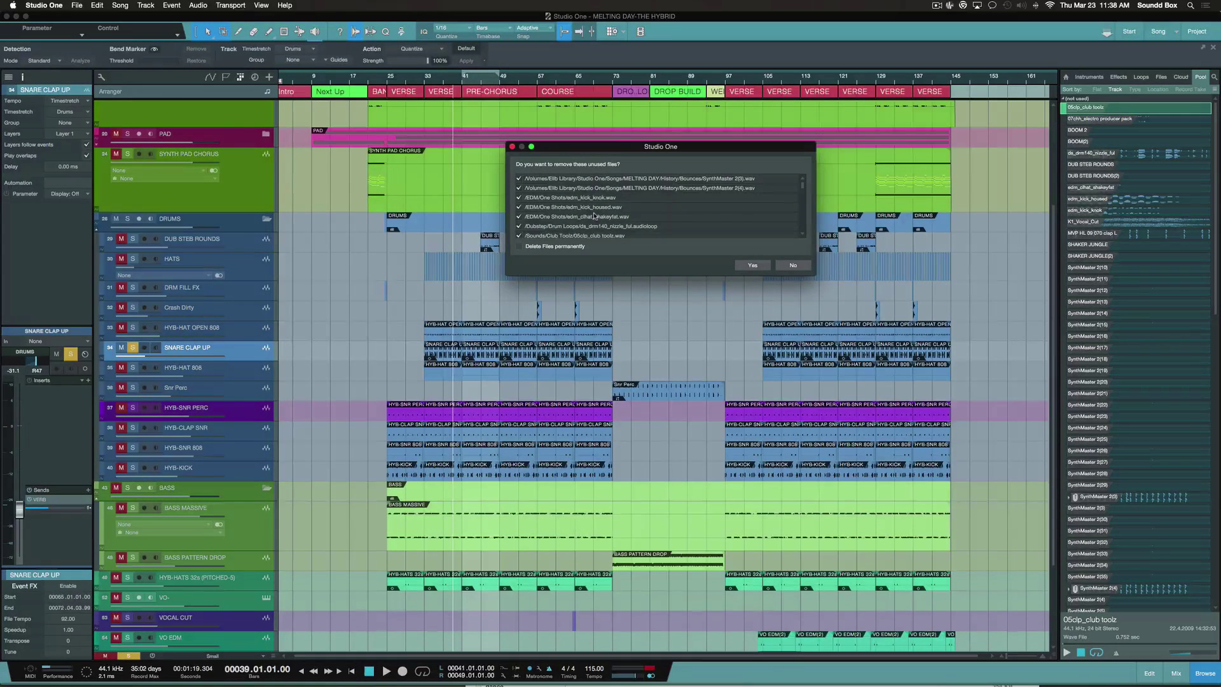
{"action": "scroll", "coordinate": [594, 216], "scroll_direction": "down", "scroll_amount": 5}
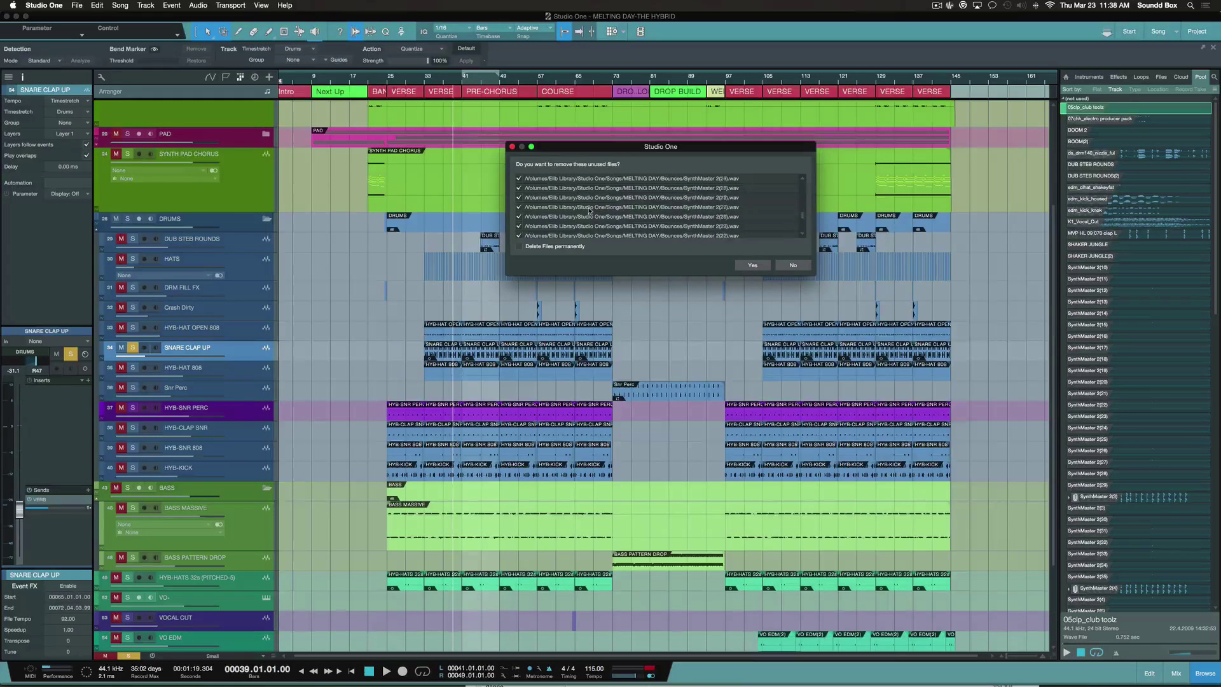
{"action": "scroll", "coordinate": [590, 211], "scroll_direction": "down", "scroll_amount": 3}
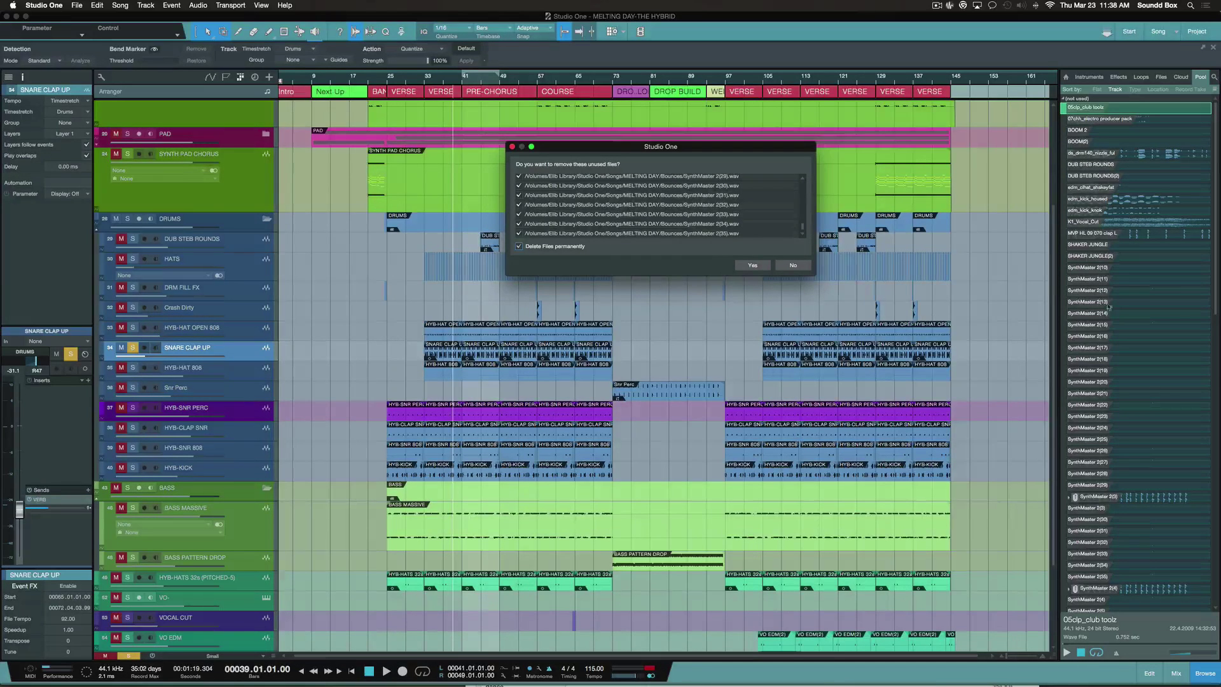
{"action": "left_click", "coordinate": [752, 265]}
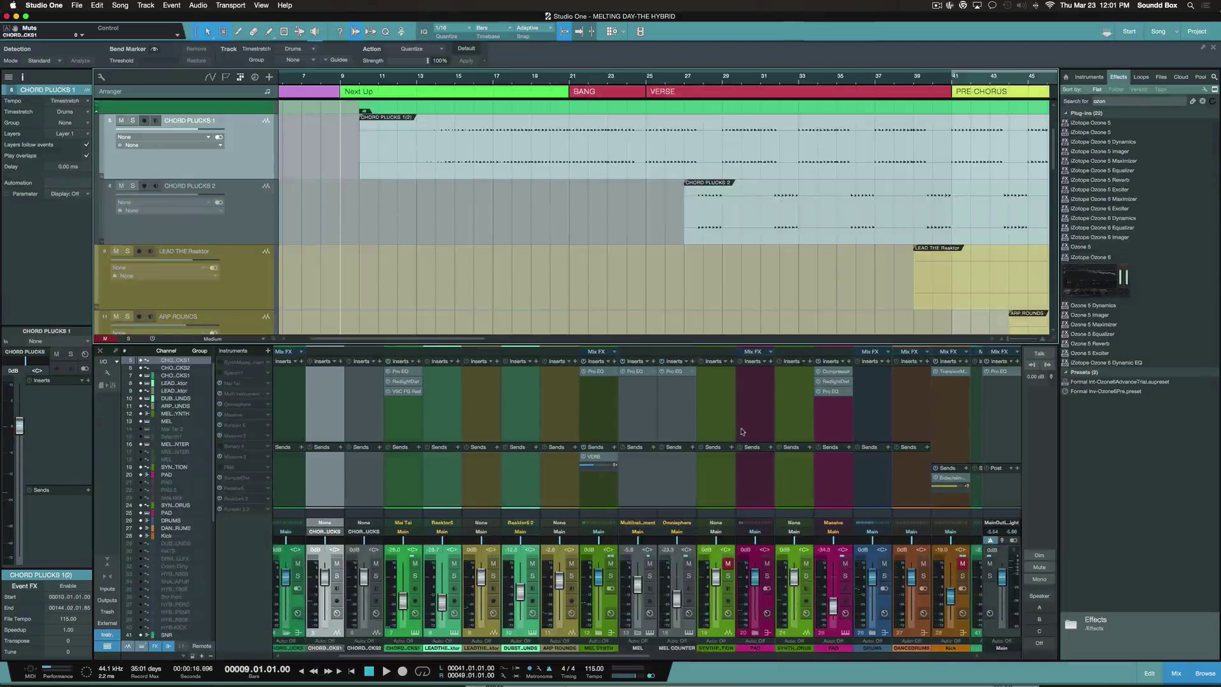
Look through the mixer console from end to end, examining the channels' instruments, inserts and sends.
{"action": "scroll", "coordinate": [740, 432], "scroll_direction": "right", "scroll_amount": 5}
{"action": "scroll", "coordinate": [741, 431], "scroll_direction": "right", "scroll_amount": 1}
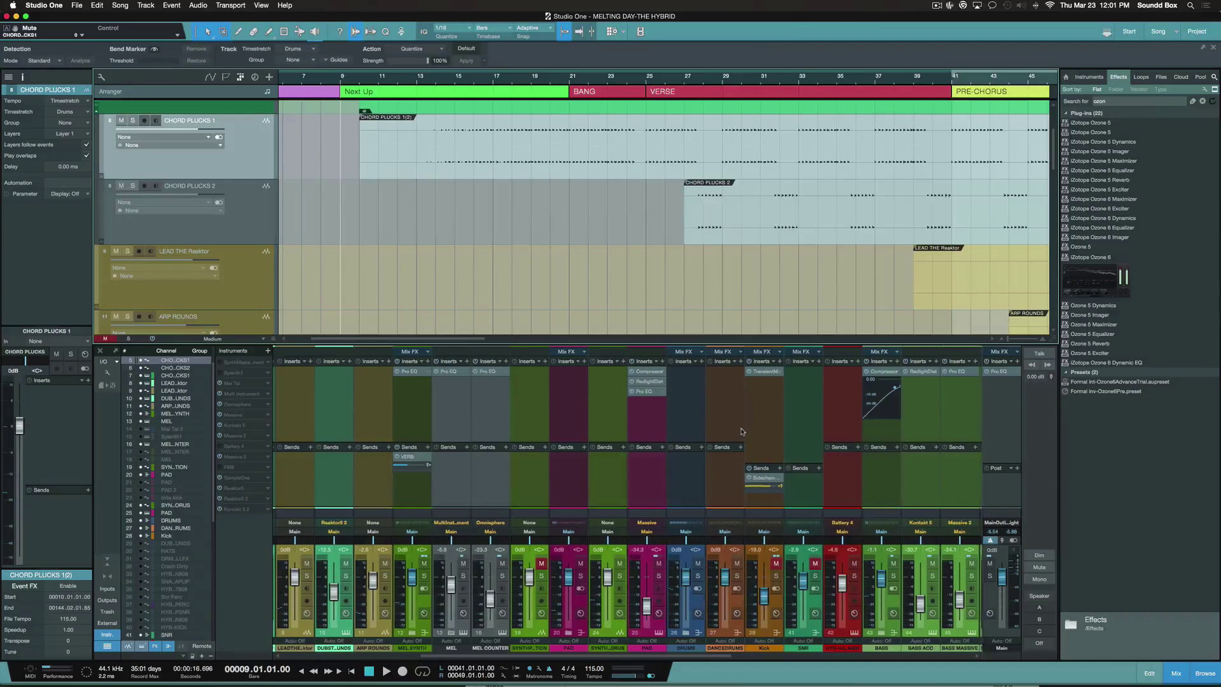
{"action": "scroll", "coordinate": [741, 431], "scroll_direction": "right", "scroll_amount": 10}
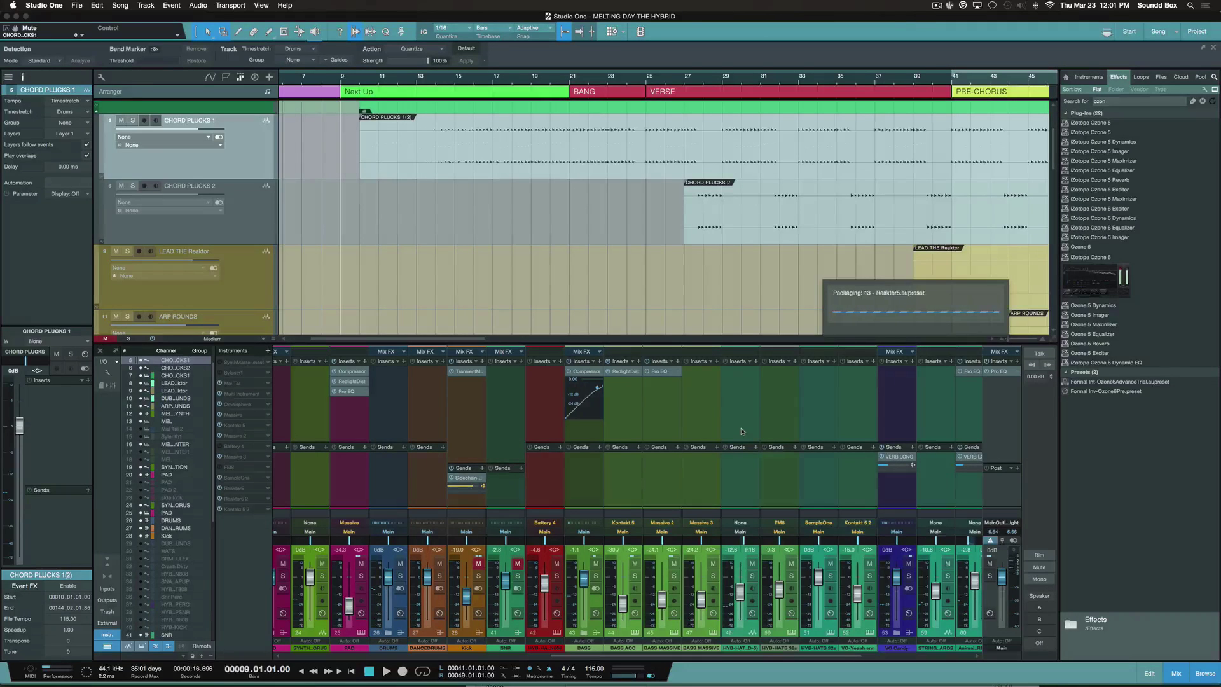
{"action": "scroll", "coordinate": [741, 432], "scroll_direction": "right", "scroll_amount": 4}
{"action": "scroll", "coordinate": [741, 431], "scroll_direction": "left", "scroll_amount": 15}
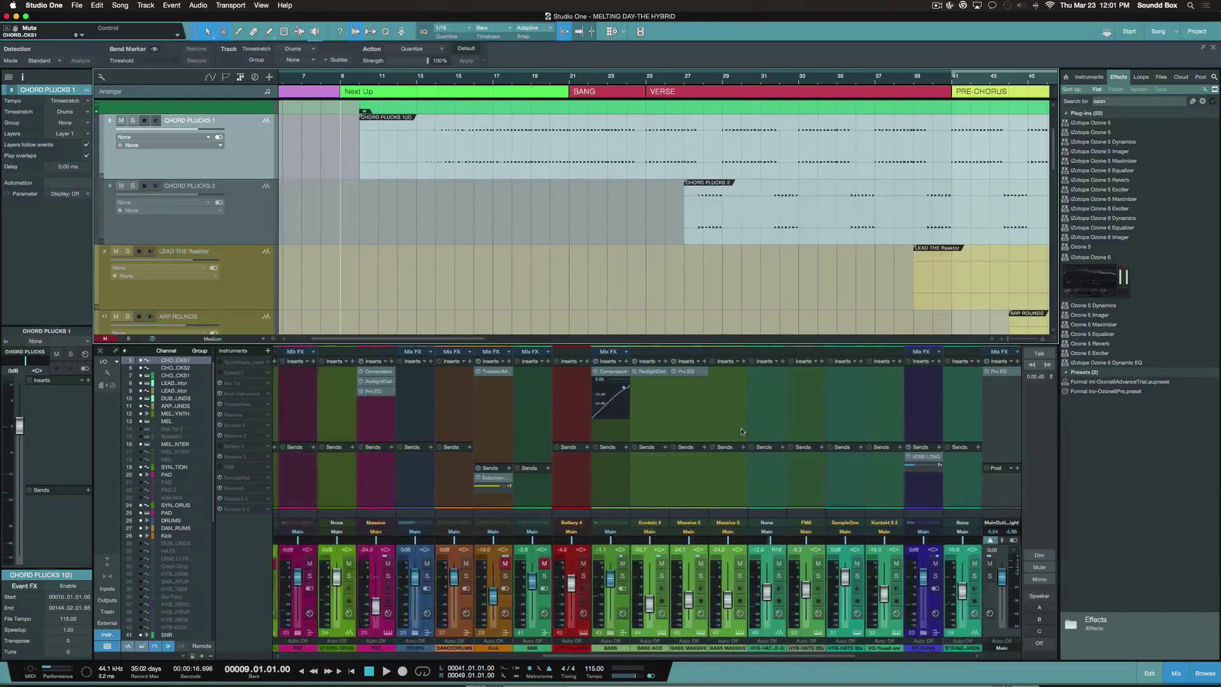
{"action": "scroll", "coordinate": [741, 432], "scroll_direction": "left", "scroll_amount": 3}
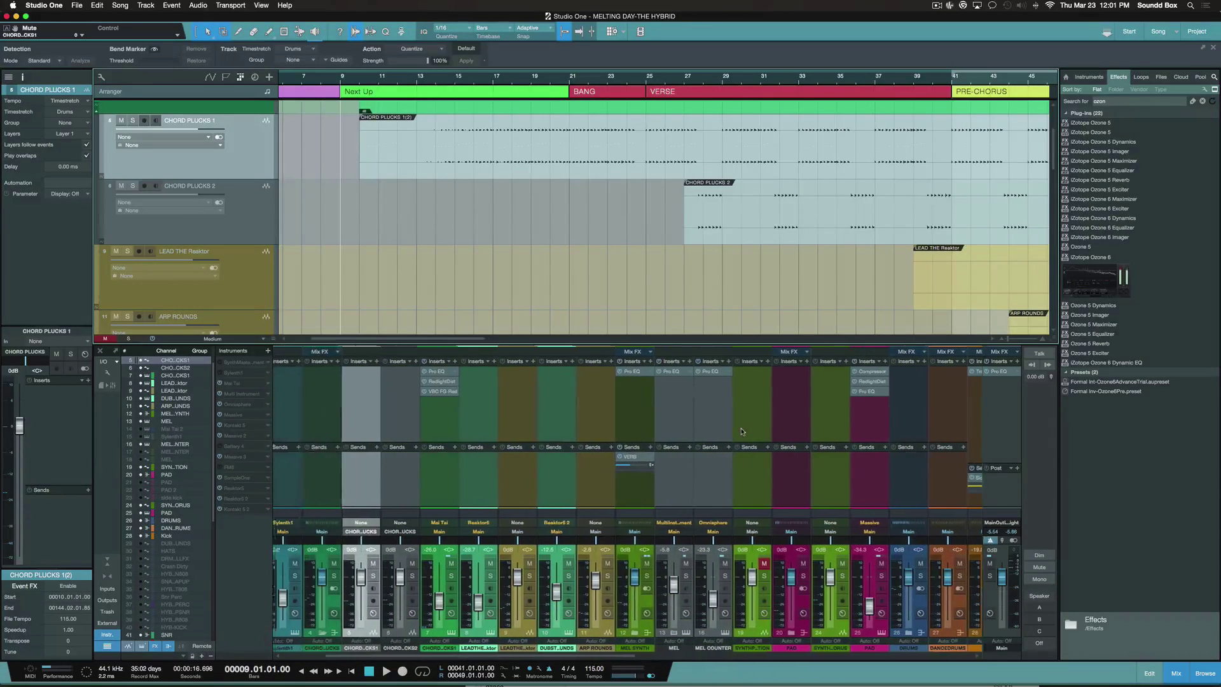
{"action": "scroll", "coordinate": [741, 432], "scroll_direction": "right", "scroll_amount": 6}
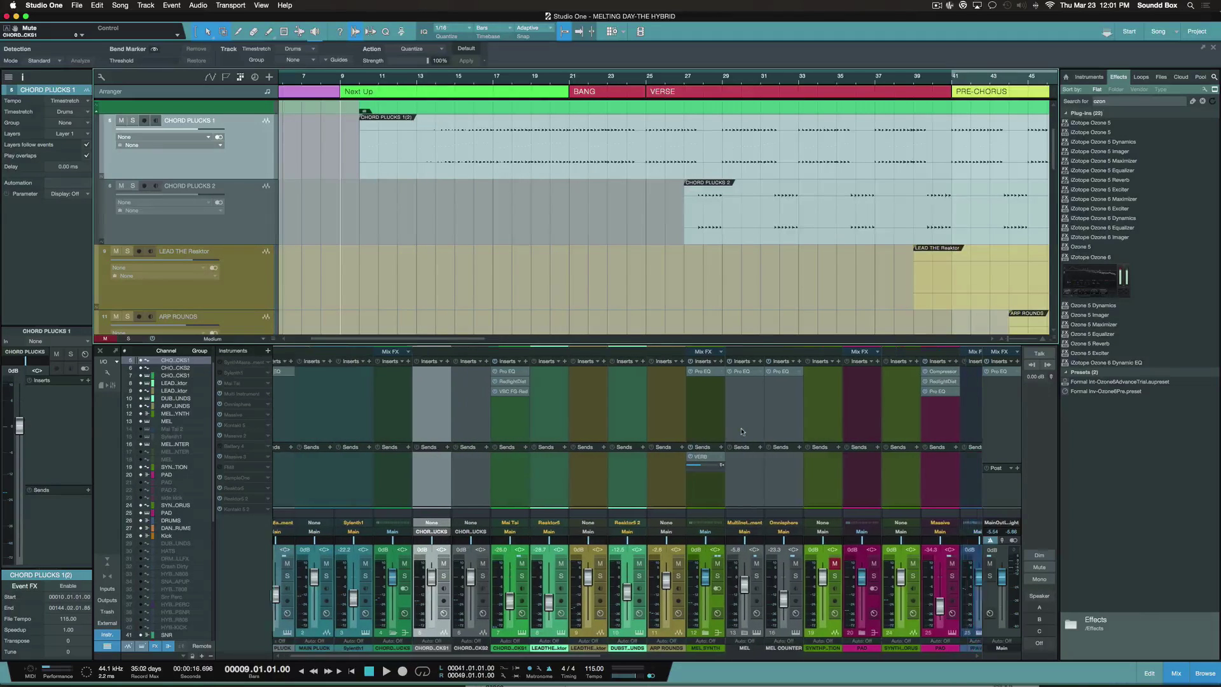
{"action": "scroll", "coordinate": [741, 432], "scroll_direction": "right", "scroll_amount": 8}
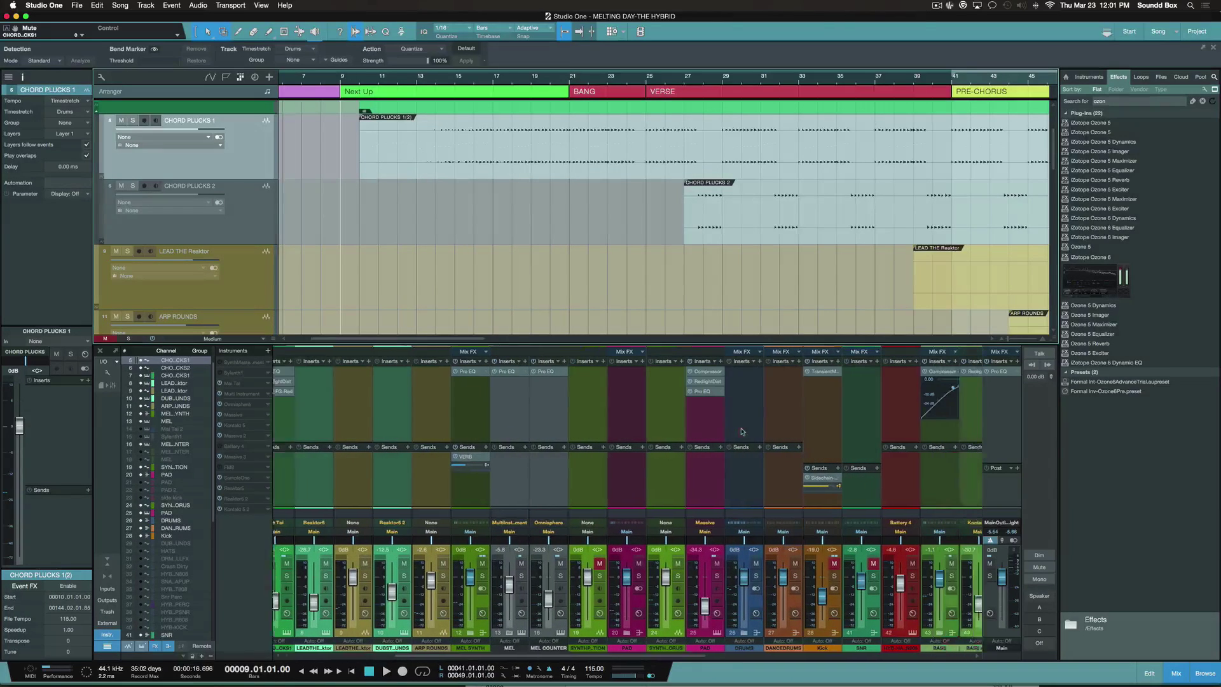
{"action": "scroll", "coordinate": [741, 431], "scroll_direction": "right", "scroll_amount": 8}
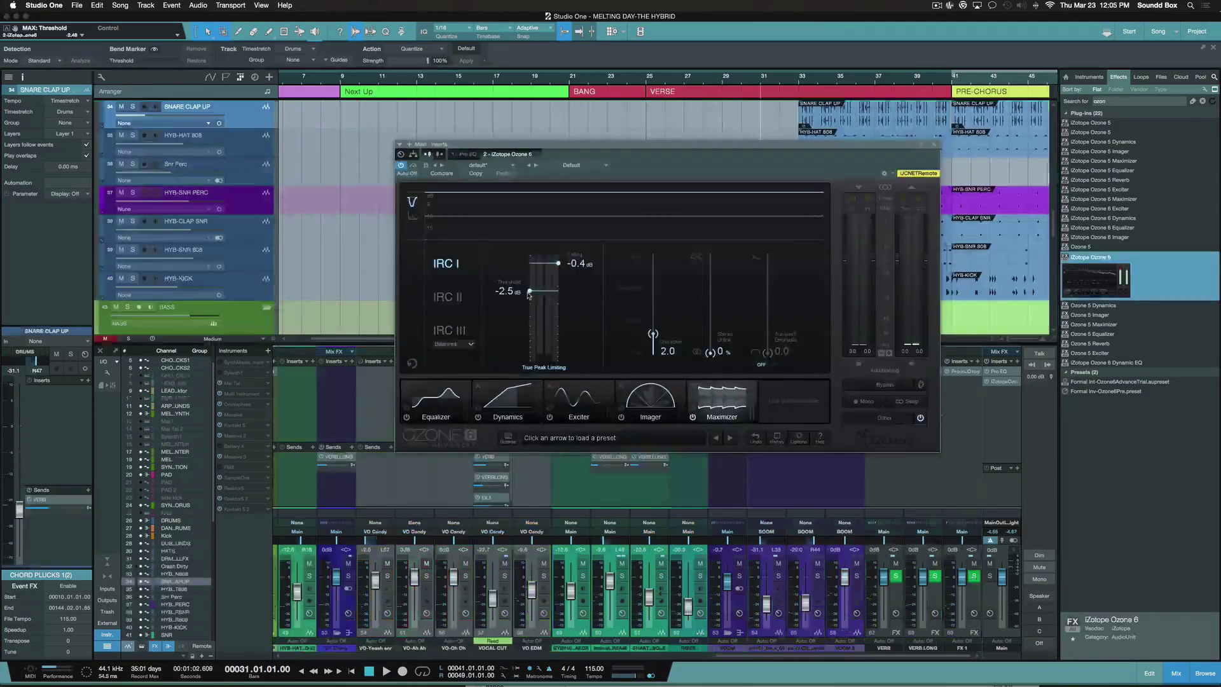
Play the song and lower the Ozone 6 Maximizer threshold on the Main channel to -2.8 dB and further.
{"action": "key", "text": "space"}
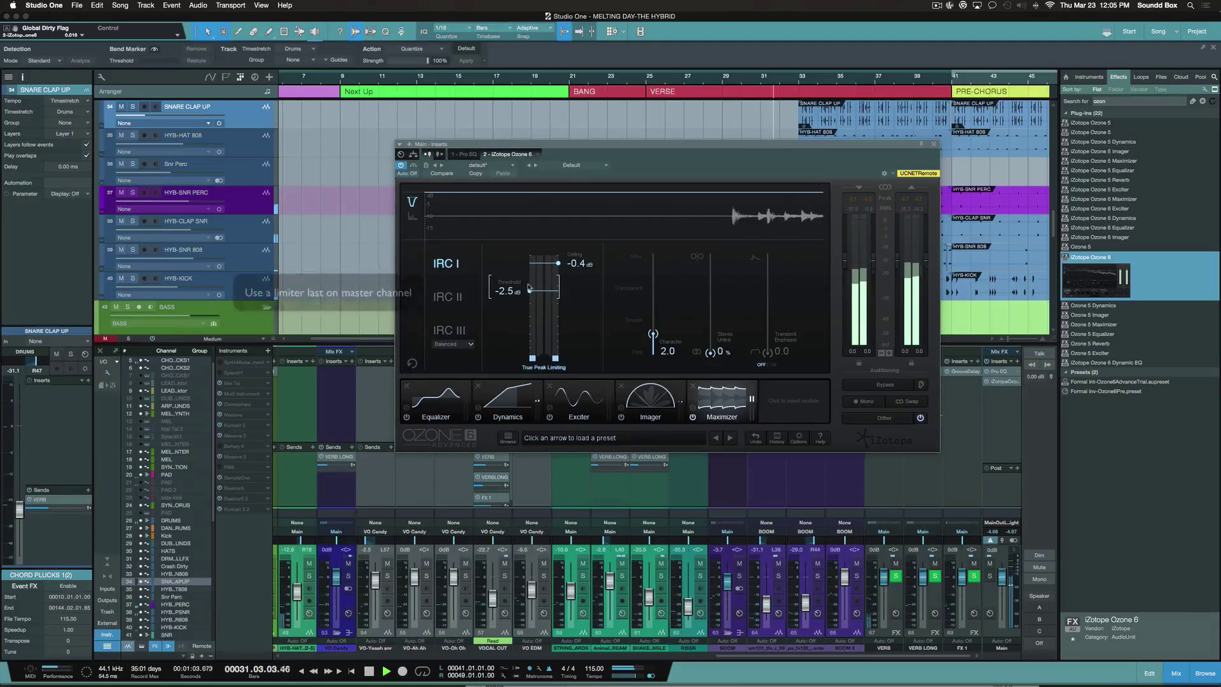
{"action": "left_click_drag", "start_coordinate": [531, 292], "coordinate": [530, 295]}
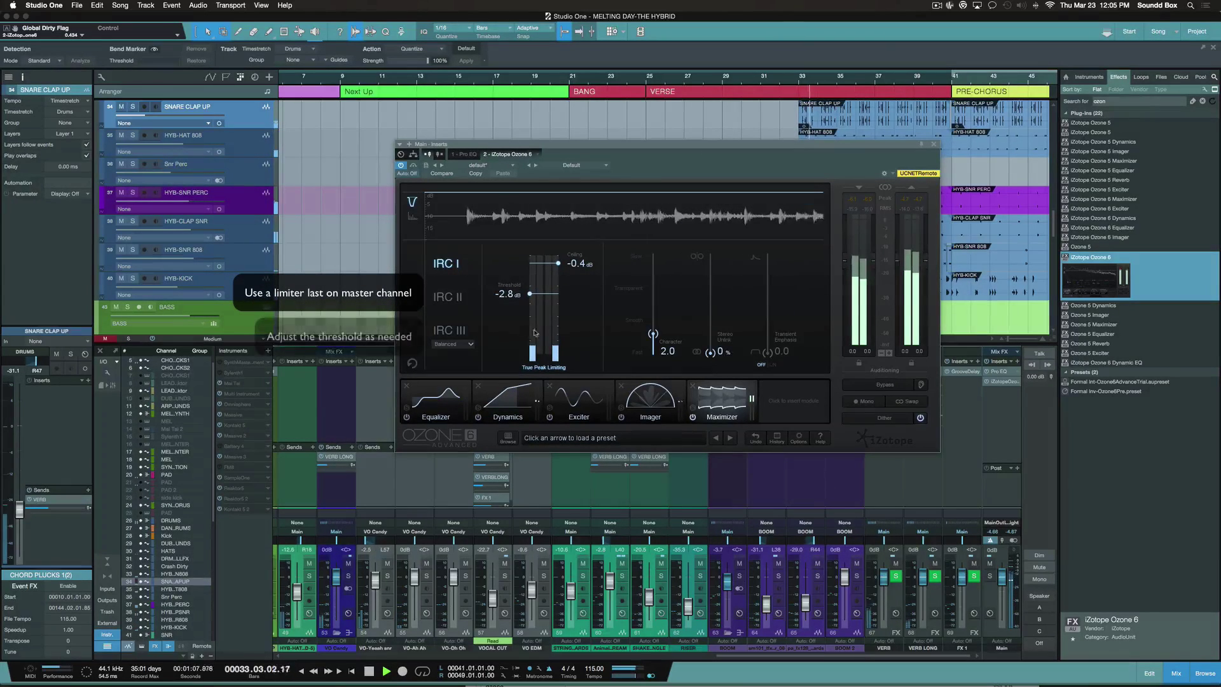
{"action": "left_click_drag", "start_coordinate": [531, 296], "coordinate": [531, 318]}
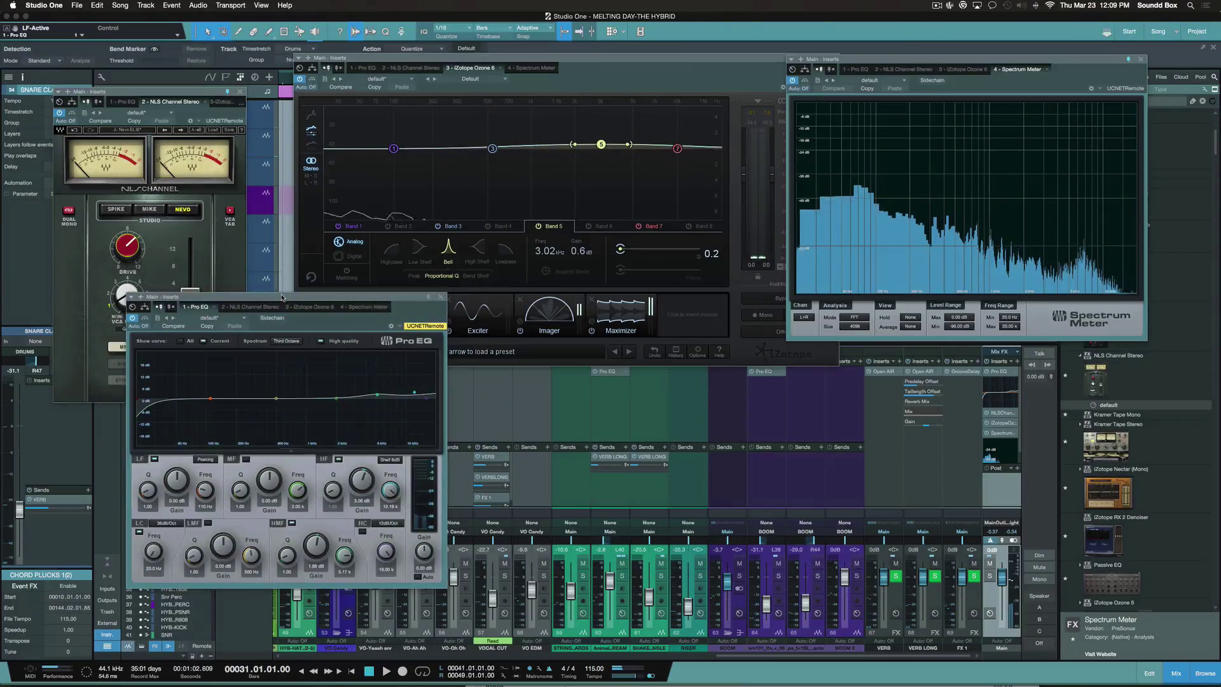
Move the Main channel's Pro EQ window to uncover more of the NLS Channel plug-in.
{"action": "left_click_drag", "start_coordinate": [291, 297], "coordinate": [318, 335]}
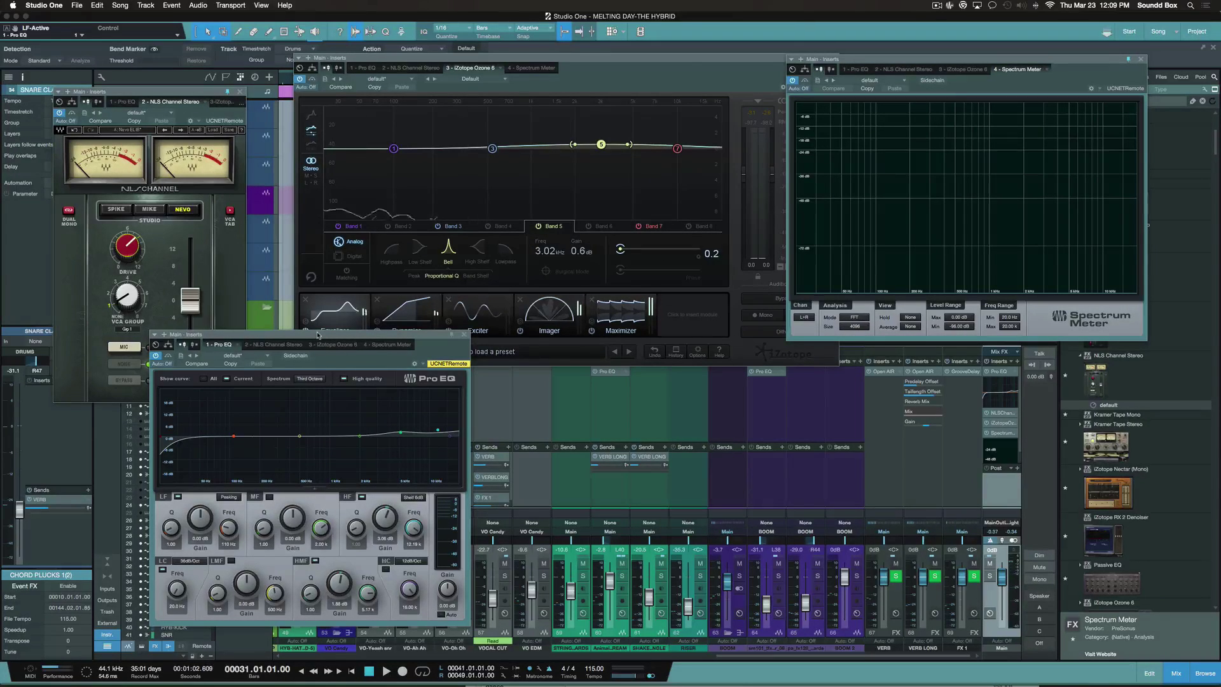
Move the CTC-1 Mix FX window clear, compare its Custom and Tube modes, settle on Tube, and play the song.
{"action": "left_click_drag", "start_coordinate": [317, 336], "coordinate": [289, 313]}
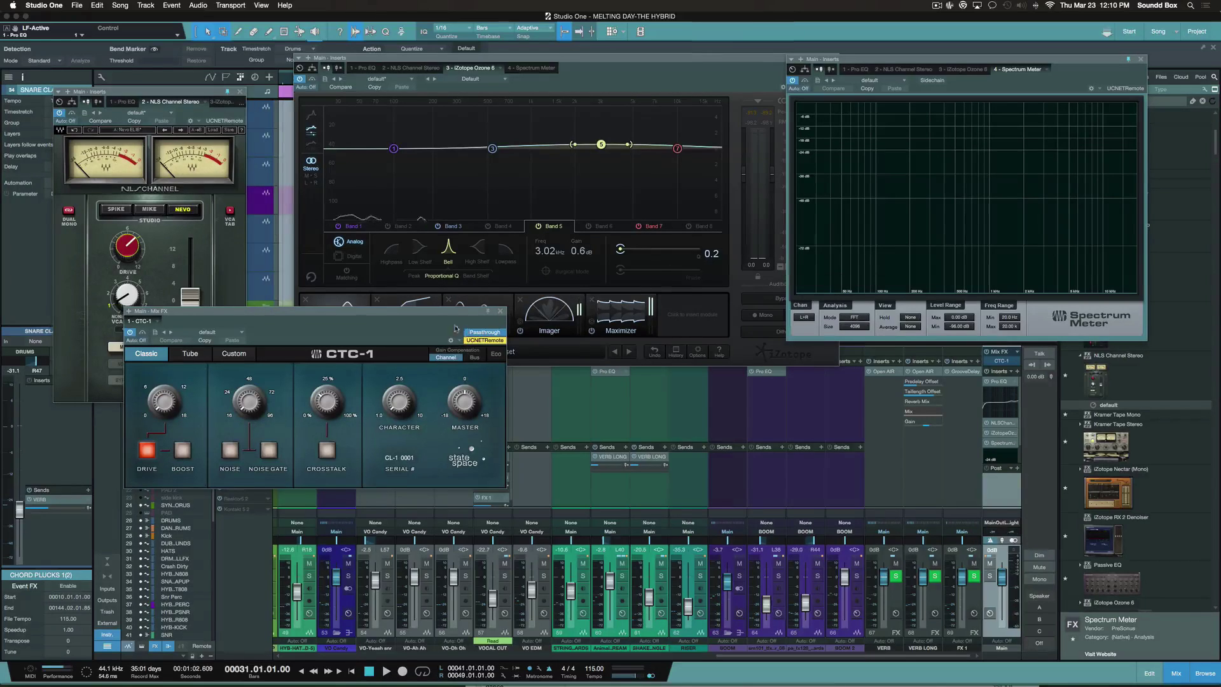
{"action": "left_click_drag", "start_coordinate": [435, 317], "coordinate": [848, 306]}
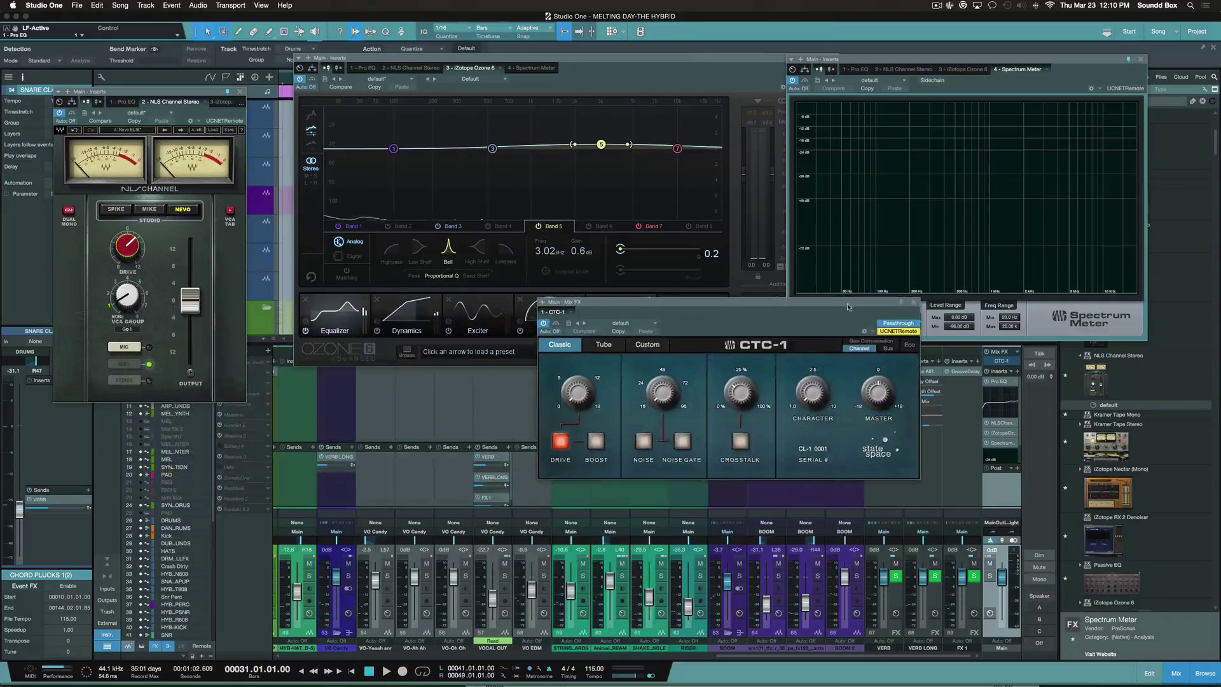
{"action": "left_click", "coordinate": [648, 345]}
{"action": "left_click", "coordinate": [603, 344]}
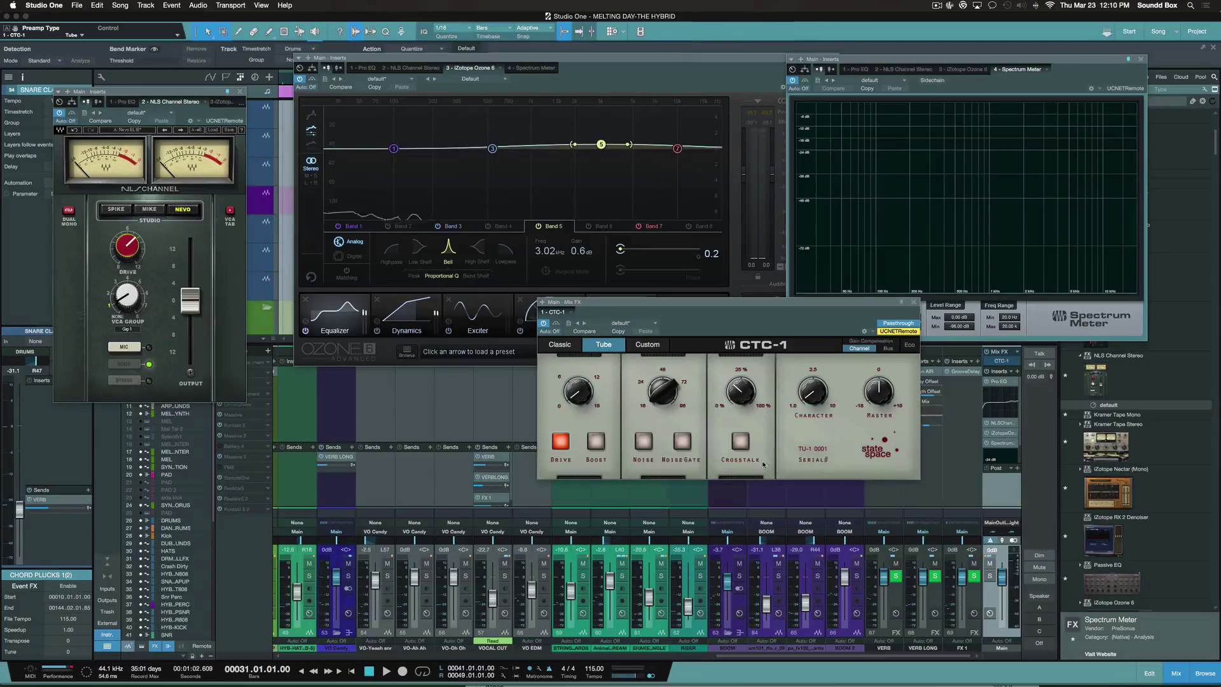
{"action": "key", "text": "space"}
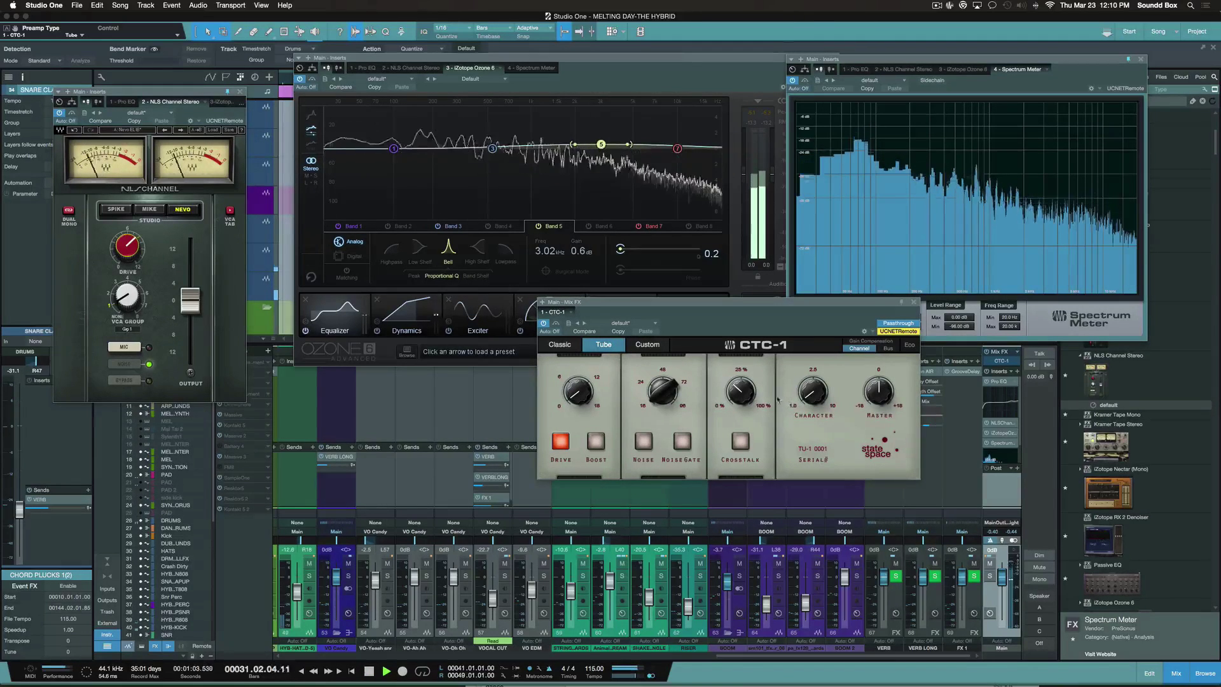
Set the CTC-1 Character to about 1.17 and switch on its Noise and Noise Gate.
{"action": "left_click_drag", "start_coordinate": [687, 303], "coordinate": [589, 245]}
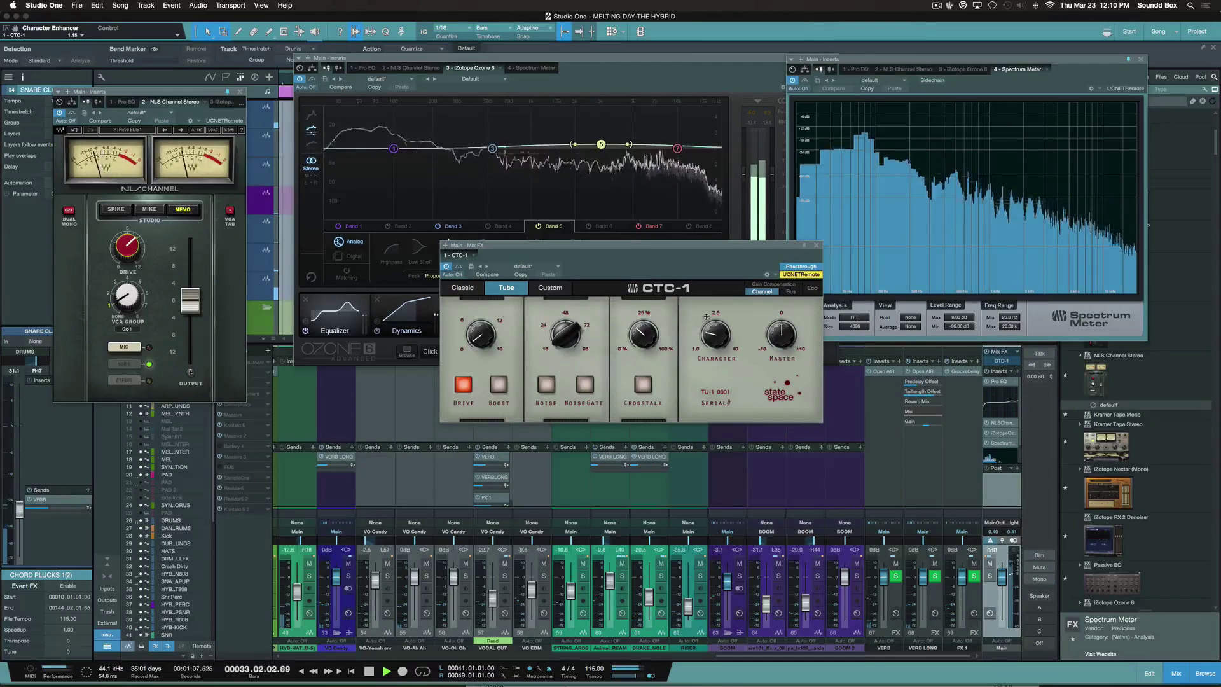
{"action": "left_click_drag", "start_coordinate": [706, 316], "coordinate": [706, 314]}
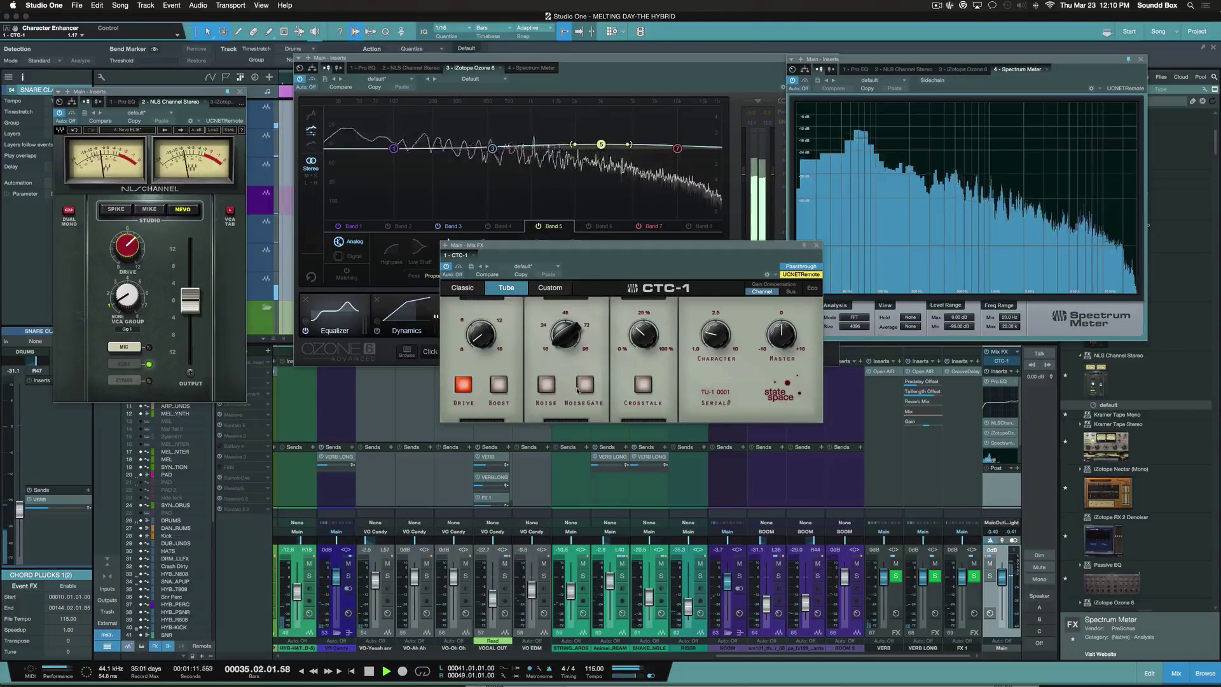
{"action": "left_click", "coordinate": [545, 385]}
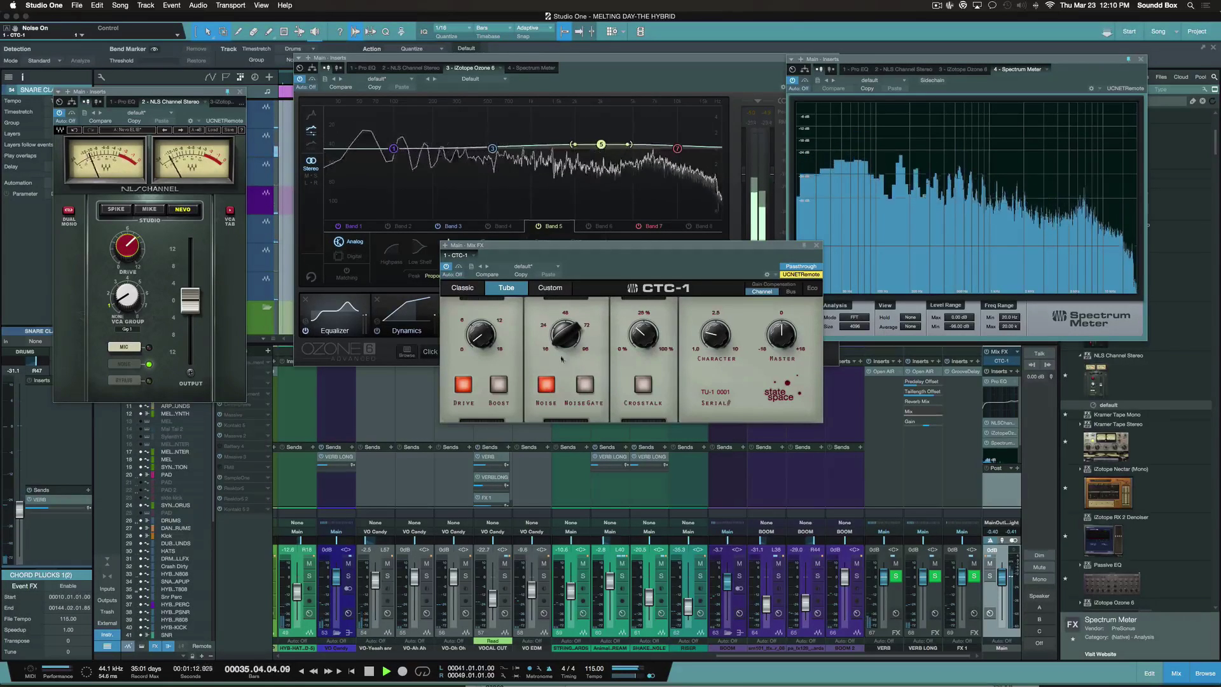
{"action": "left_click", "coordinate": [585, 384]}
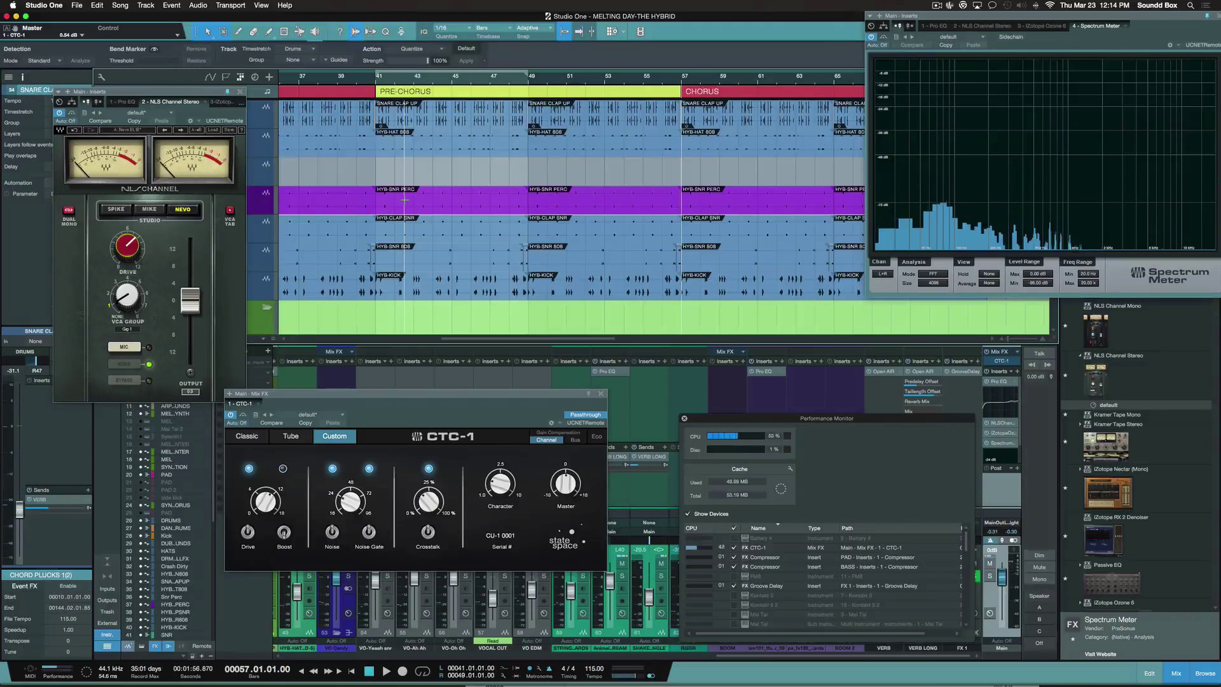
Close the Performance Monitor and the Main channel's CTC-1 window.
{"action": "key", "text": "space"}
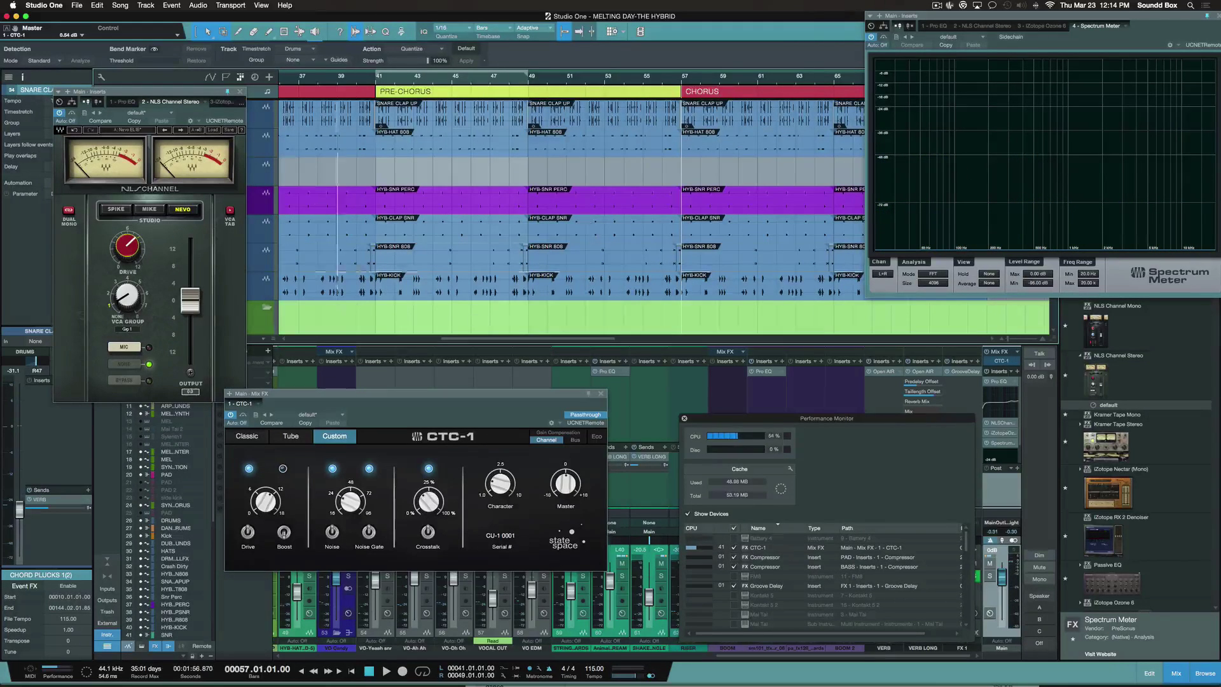
{"action": "left_click_drag", "start_coordinate": [403, 397], "coordinate": [457, 214]}
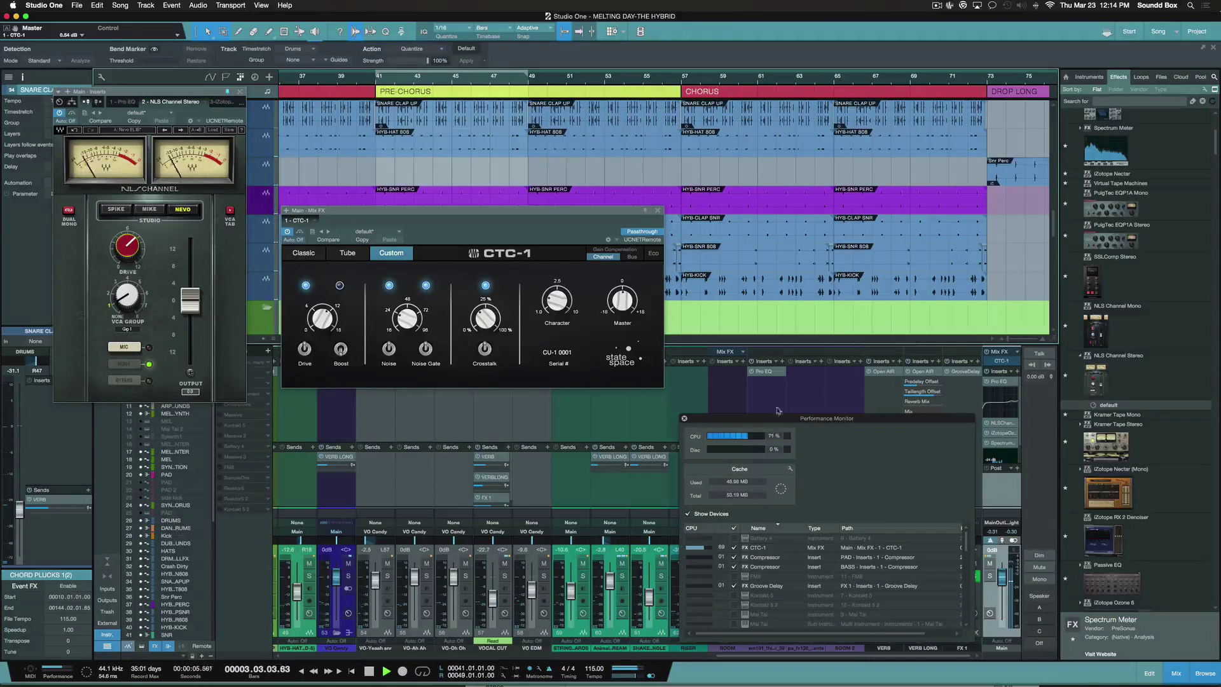
{"action": "left_click", "coordinate": [685, 419]}
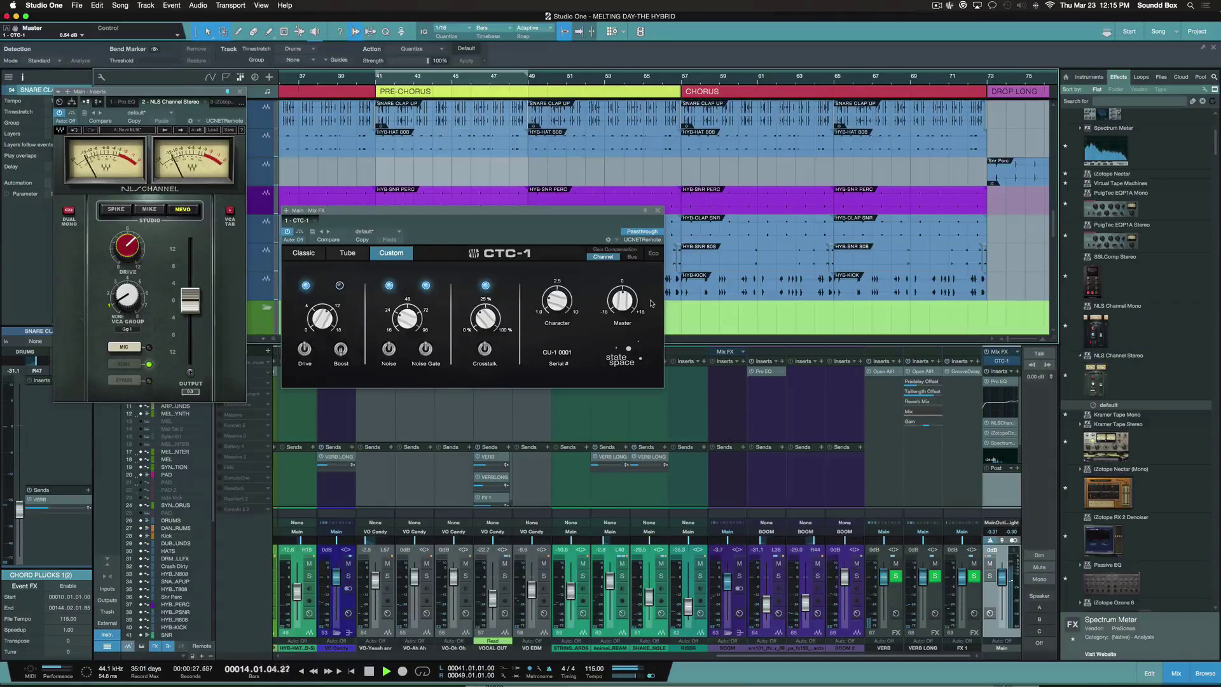
{"action": "left_click", "coordinate": [659, 211]}
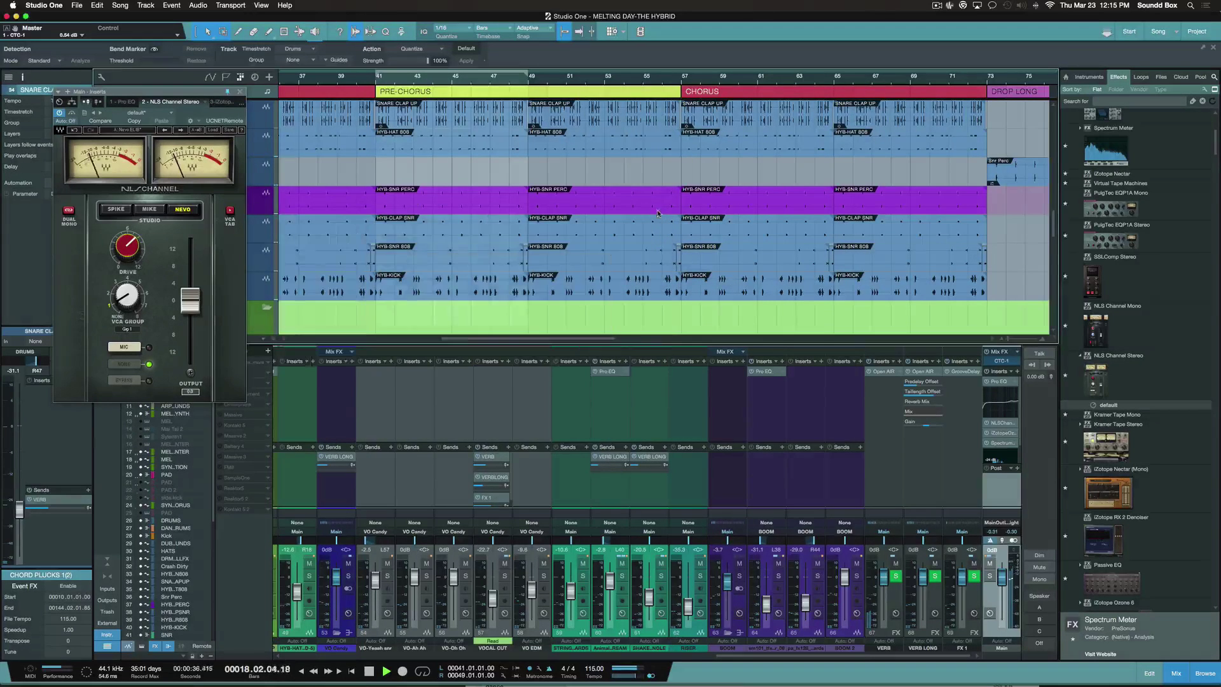
Open Ozone 6 from the Main channel's inserts and examine Bands 1 and 3 of its Dynamics module.
{"action": "left_click", "coordinate": [1001, 434]}
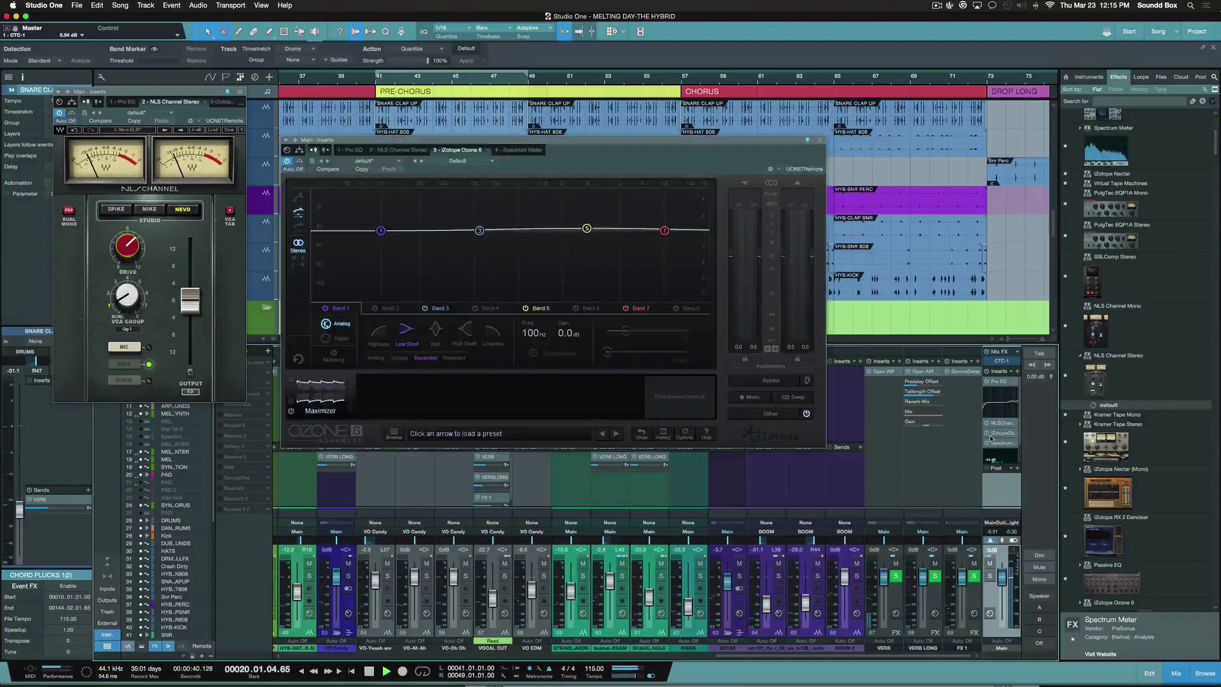
{"action": "left_click_drag", "start_coordinate": [503, 145], "coordinate": [486, 267]}
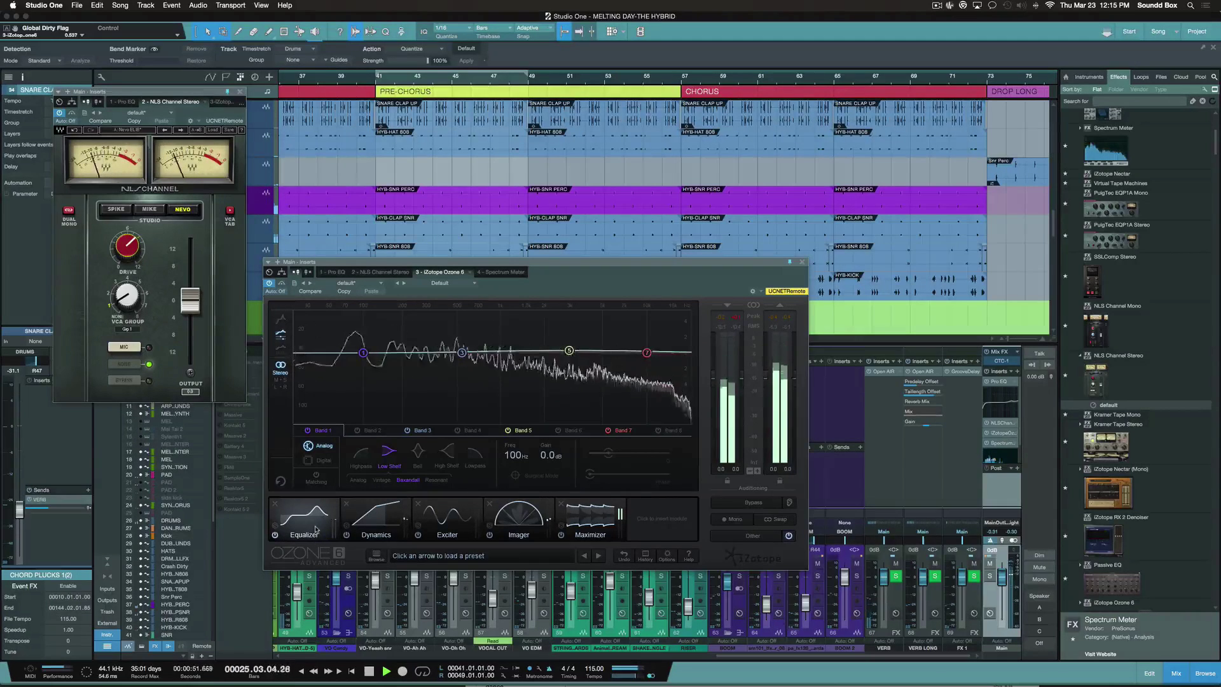
{"action": "left_click", "coordinate": [379, 525]}
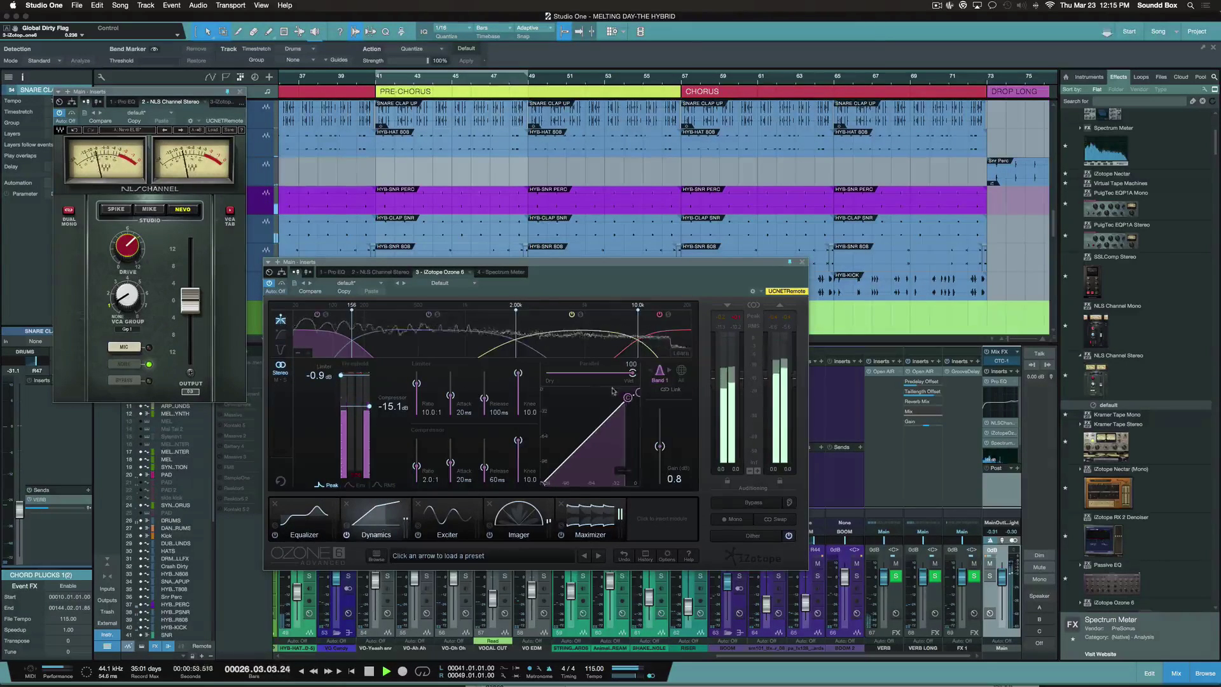
{"action": "left_click", "coordinate": [567, 344]}
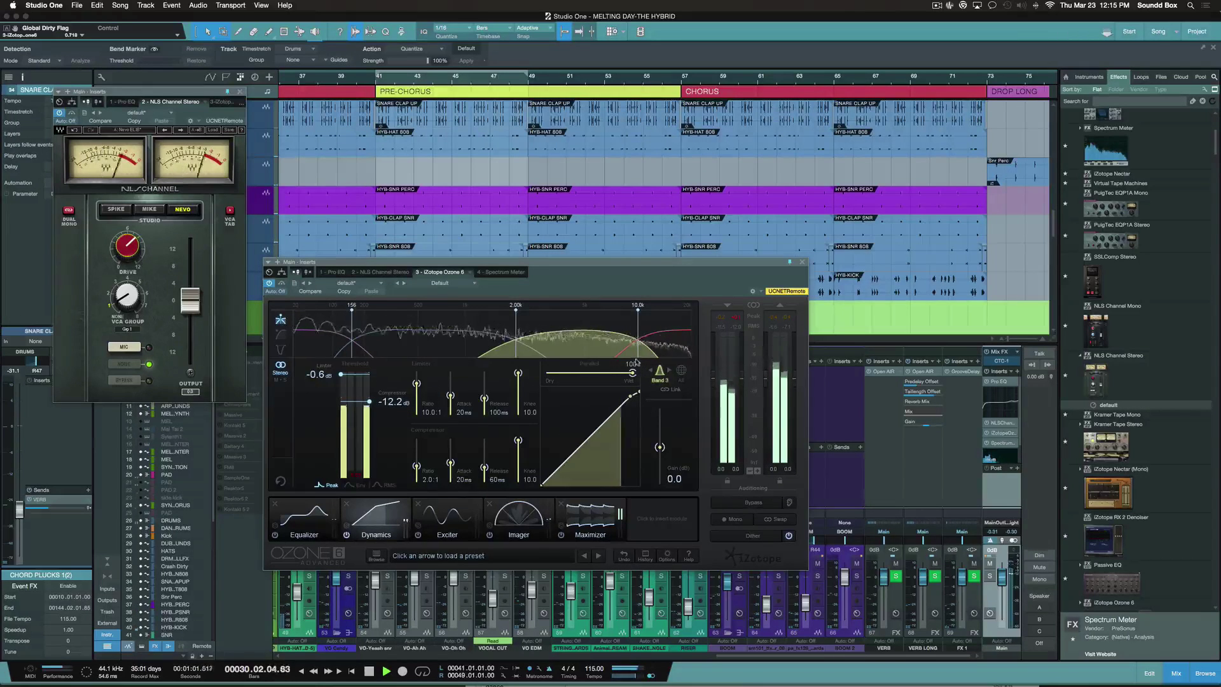
Set the limiter threshold to -2.5 dB and the compressor threshold to -9.9 dB for Dynamics Band 4.
{"action": "left_click", "coordinate": [661, 348]}
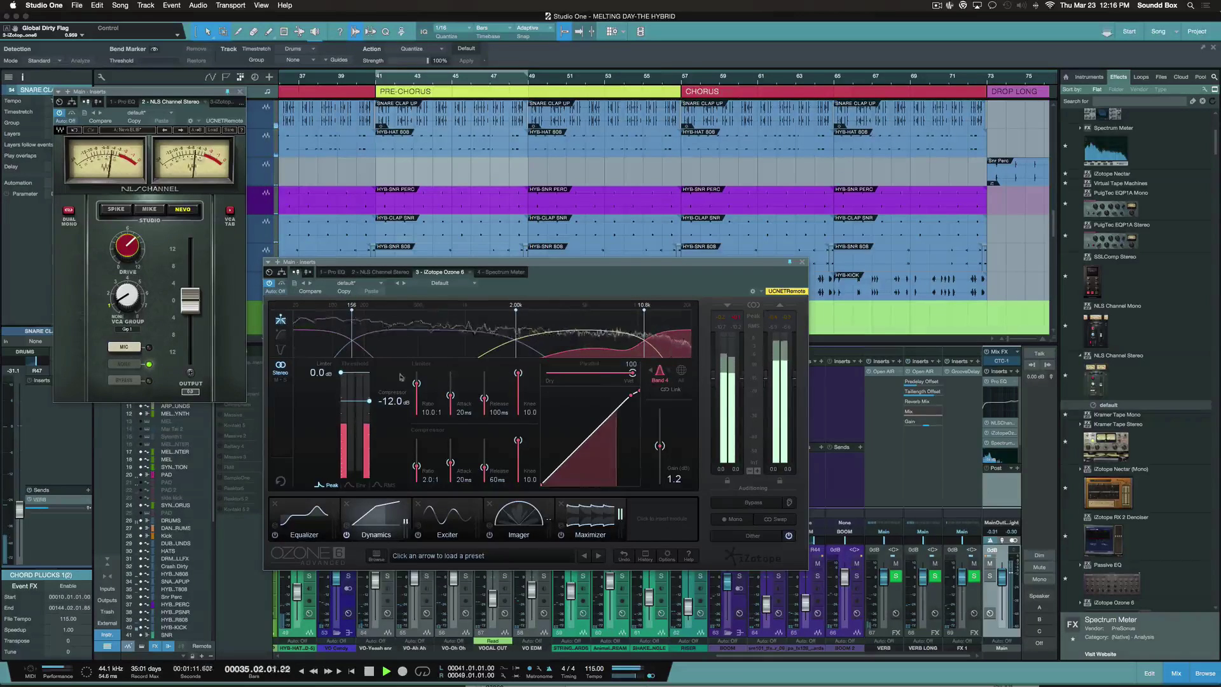
{"action": "mouse_move", "coordinate": [348, 375]}
{"action": "left_mouse_down"}
{"action": "mouse_move", "coordinate": [348, 477]}
{"action": "mouse_move", "coordinate": [342, 373]}
{"action": "left_mouse_up"}
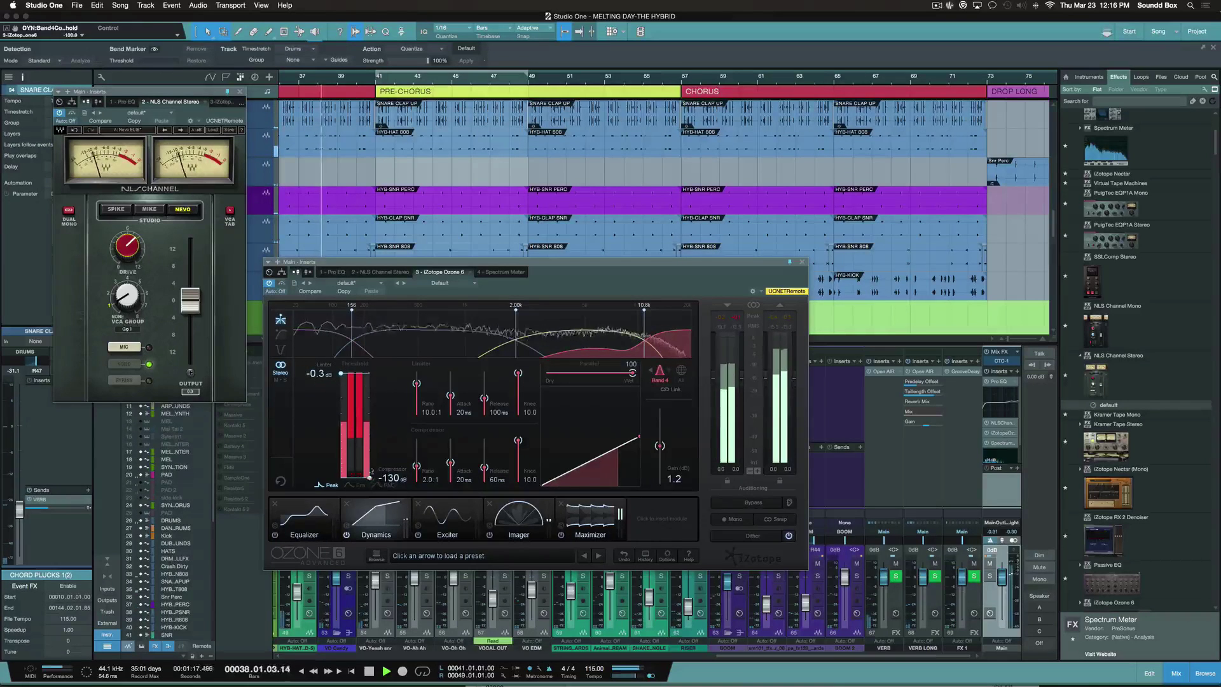
{"action": "left_click_drag", "start_coordinate": [370, 477], "coordinate": [341, 379]}
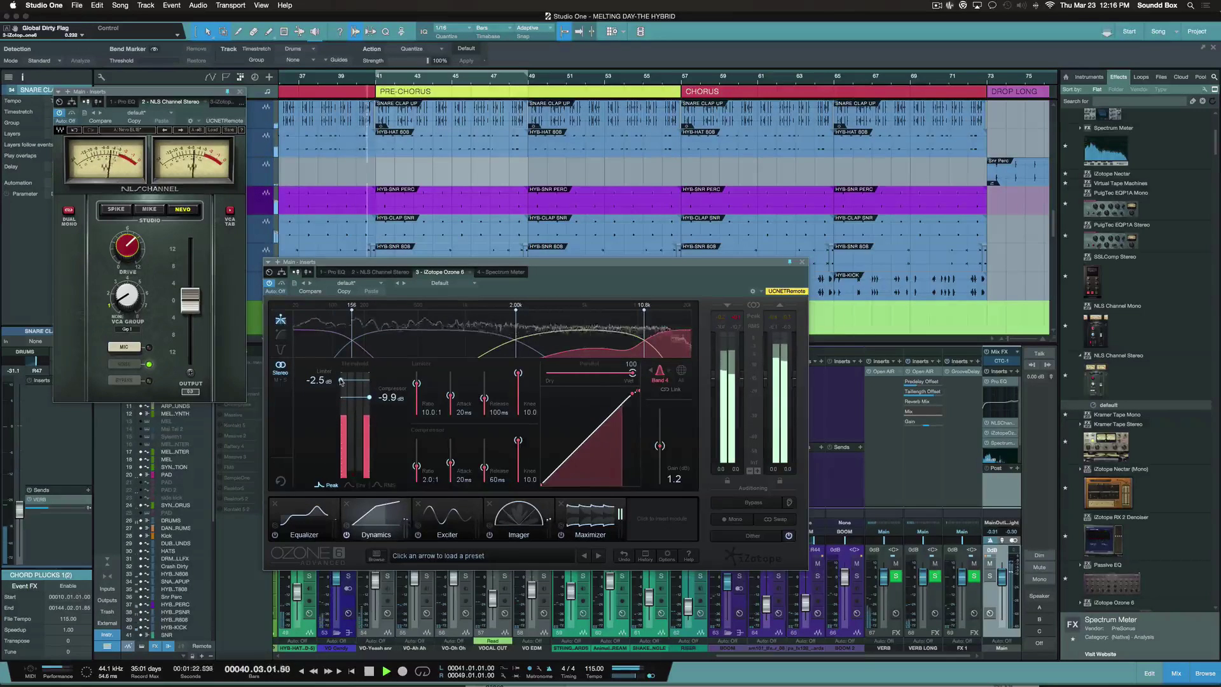
{"action": "left_click", "coordinate": [368, 397]}
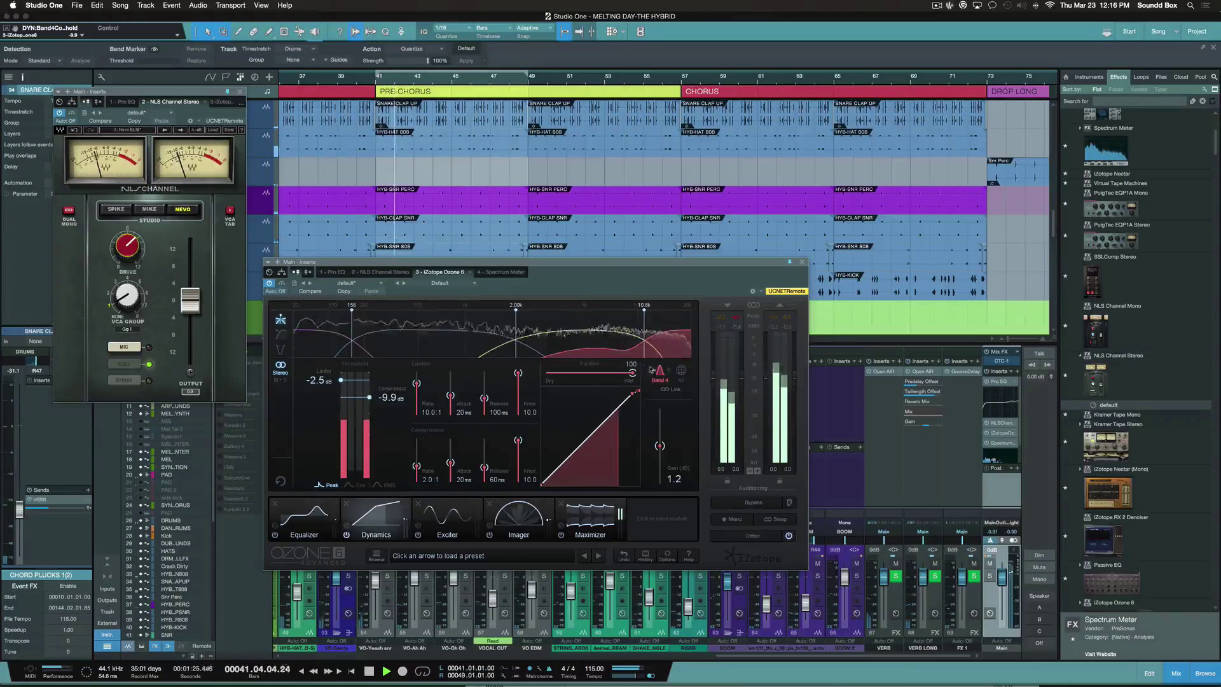
Move the lowest Dynamics crossover to about 170 Hz and the highest to 10.3k, and reset the Band 4 gain to 0.0 dB.
{"action": "left_click", "coordinate": [553, 347]}
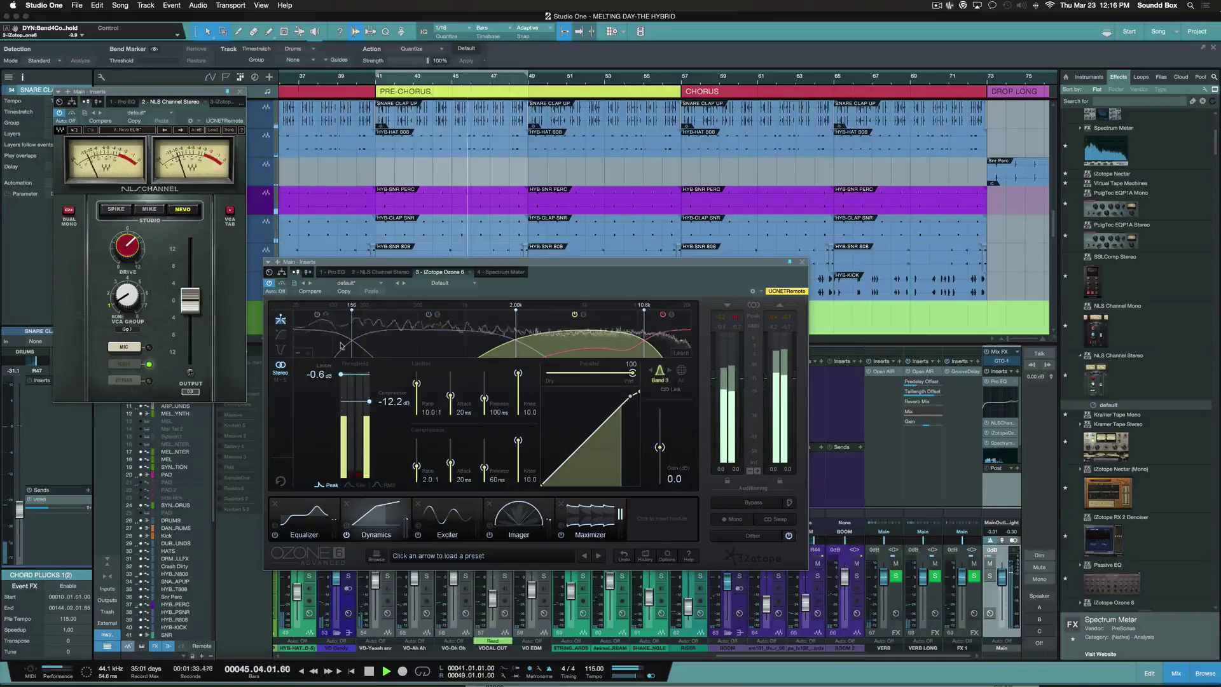
{"action": "left_click_drag", "start_coordinate": [351, 344], "coordinate": [356, 344]}
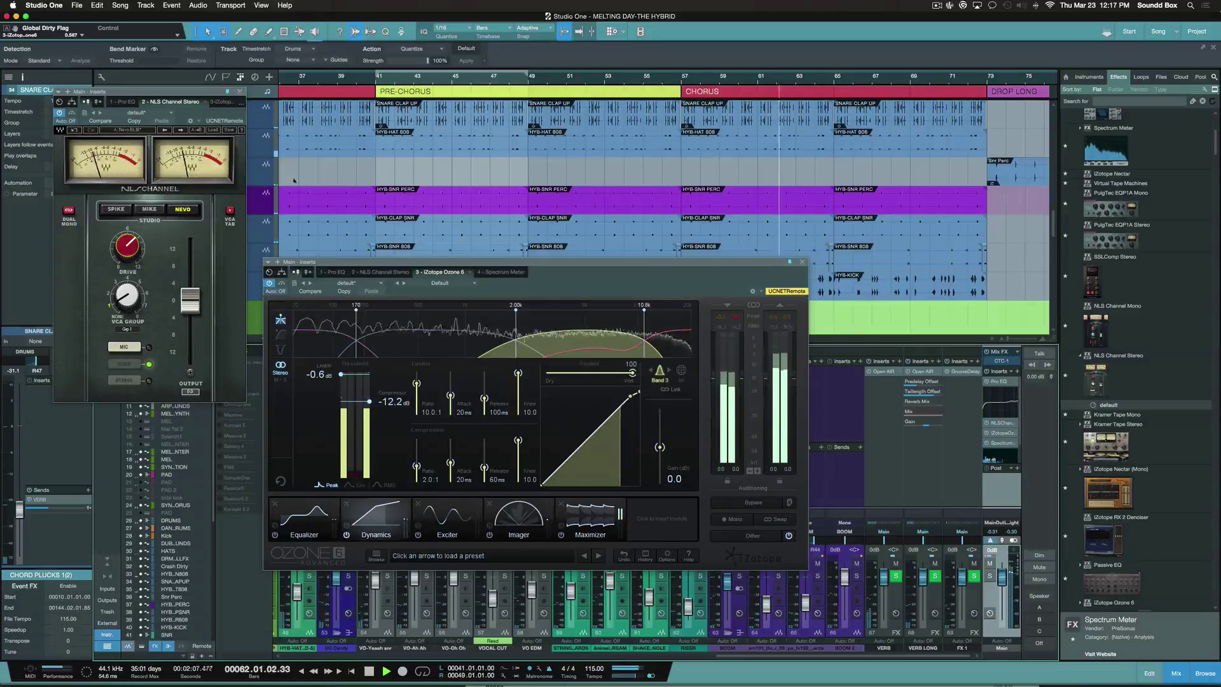
{"action": "left_click", "coordinate": [657, 343]}
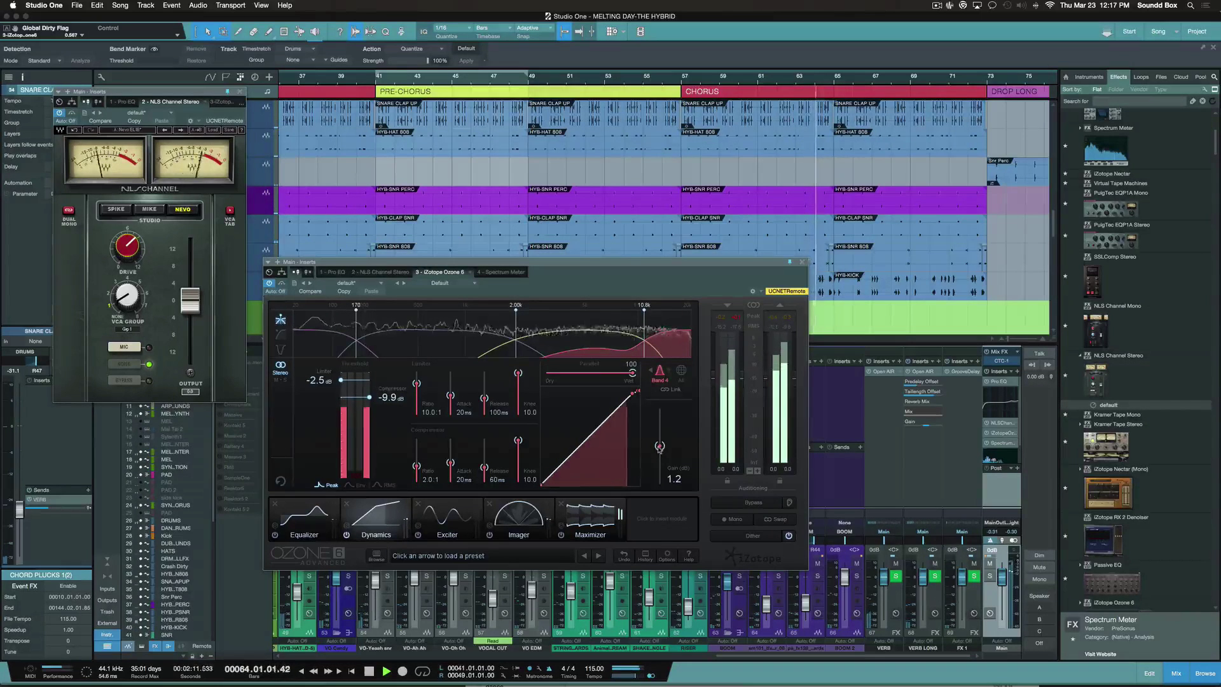
{"action": "left_click_drag", "start_coordinate": [659, 447], "coordinate": [659, 449]}
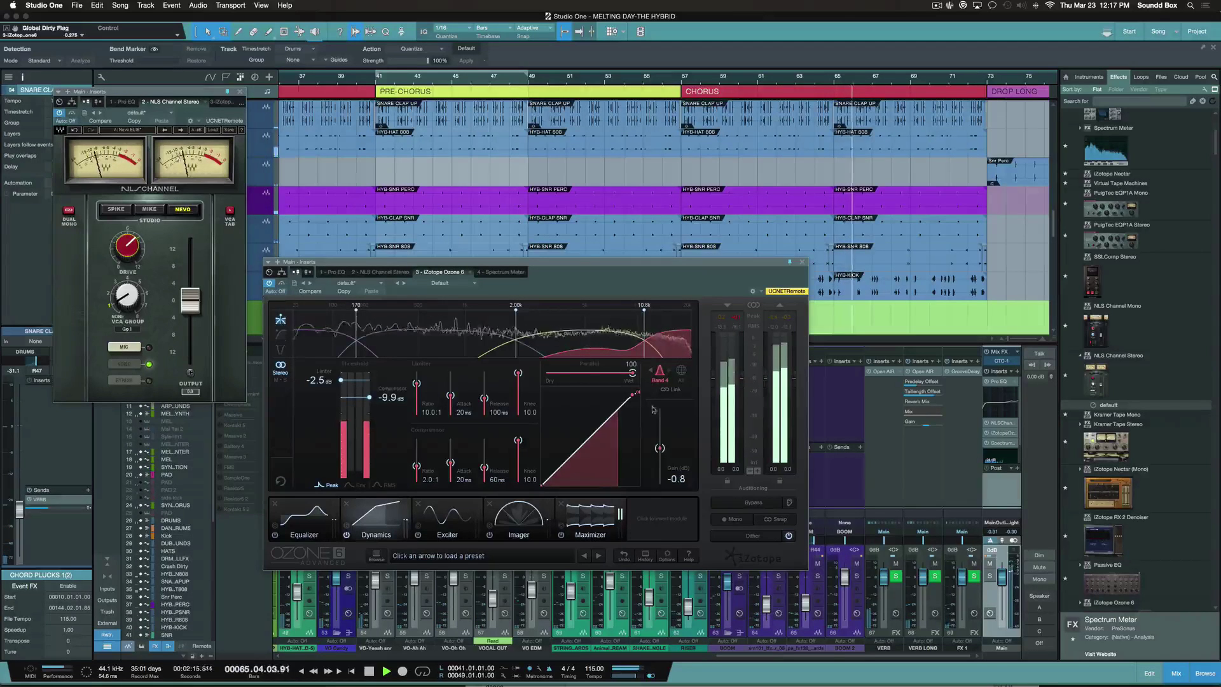
{"action": "left_click_drag", "start_coordinate": [644, 347], "coordinate": [640, 347]}
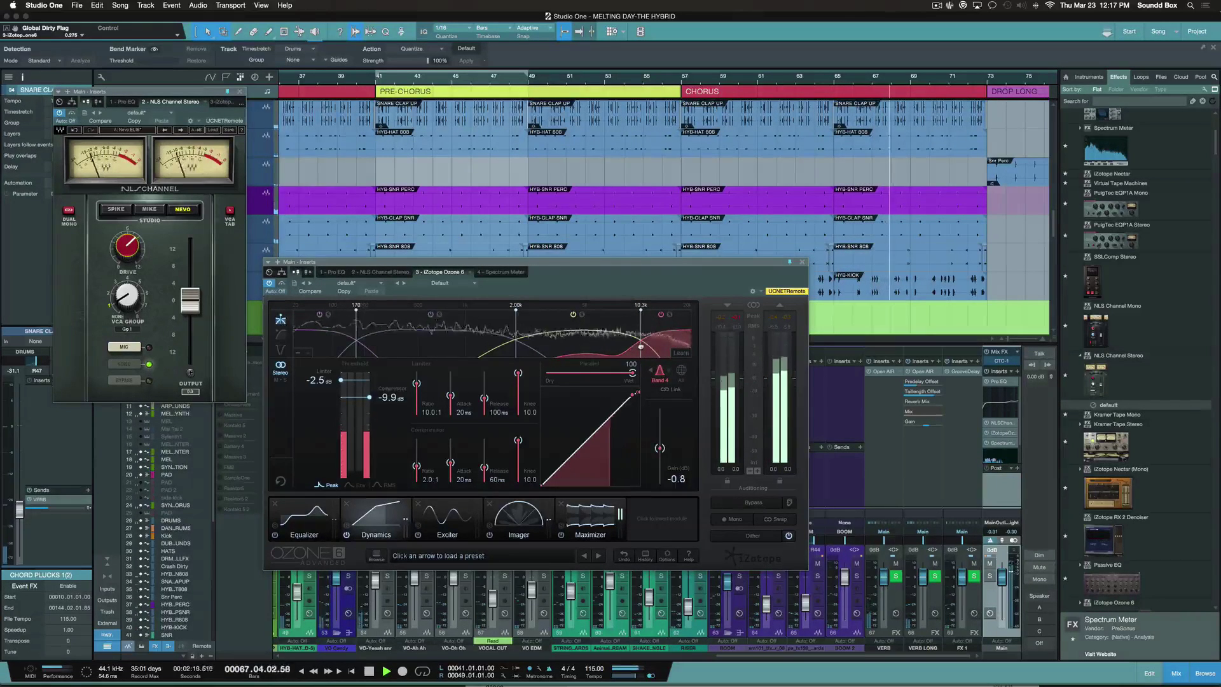
{"action": "left_click", "coordinate": [660, 448], "text": "alt"}
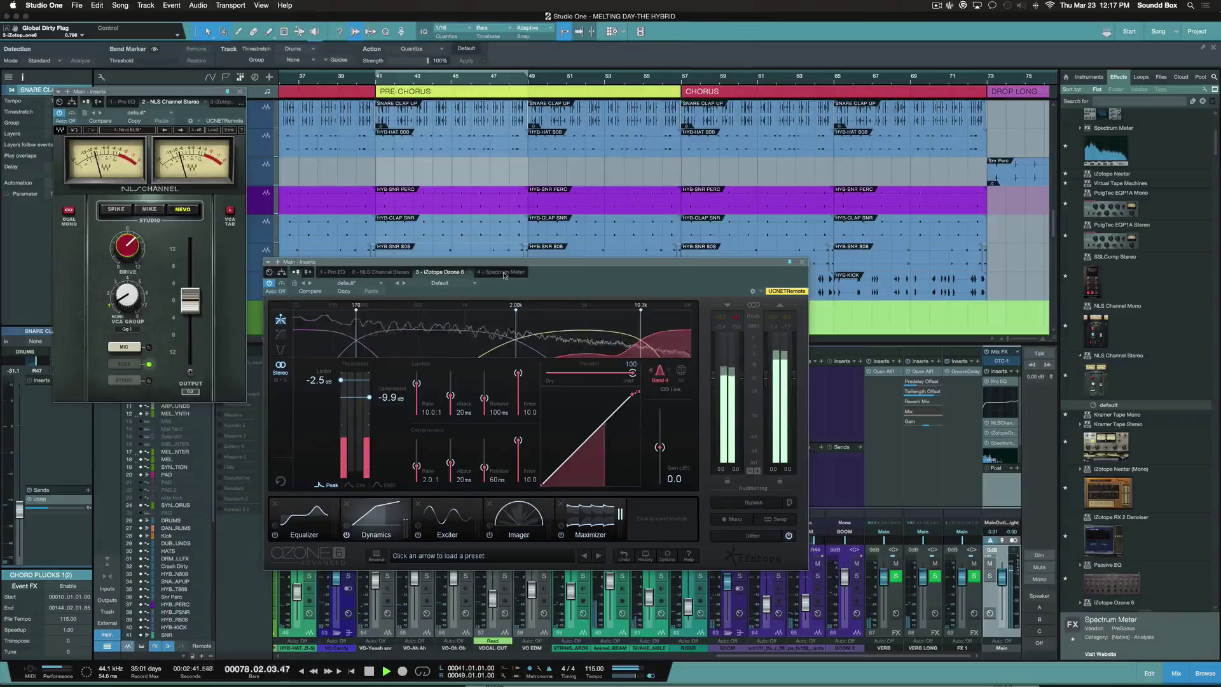
Hide the mixer console, zoom the arrangement out to show the whole song, and move the Ozone 6 window off the later sections.
{"action": "left_click_drag", "start_coordinate": [533, 264], "coordinate": [503, 284]}
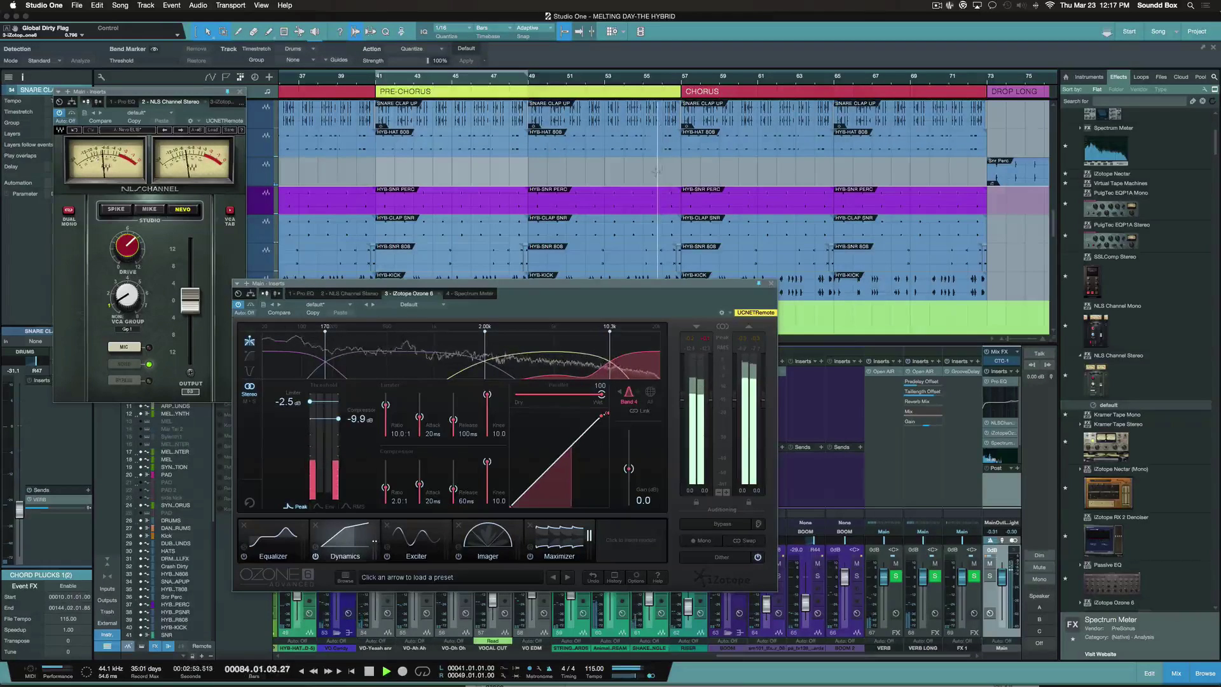
{"action": "key", "text": "F3"}
{"action": "key", "text": "w"}
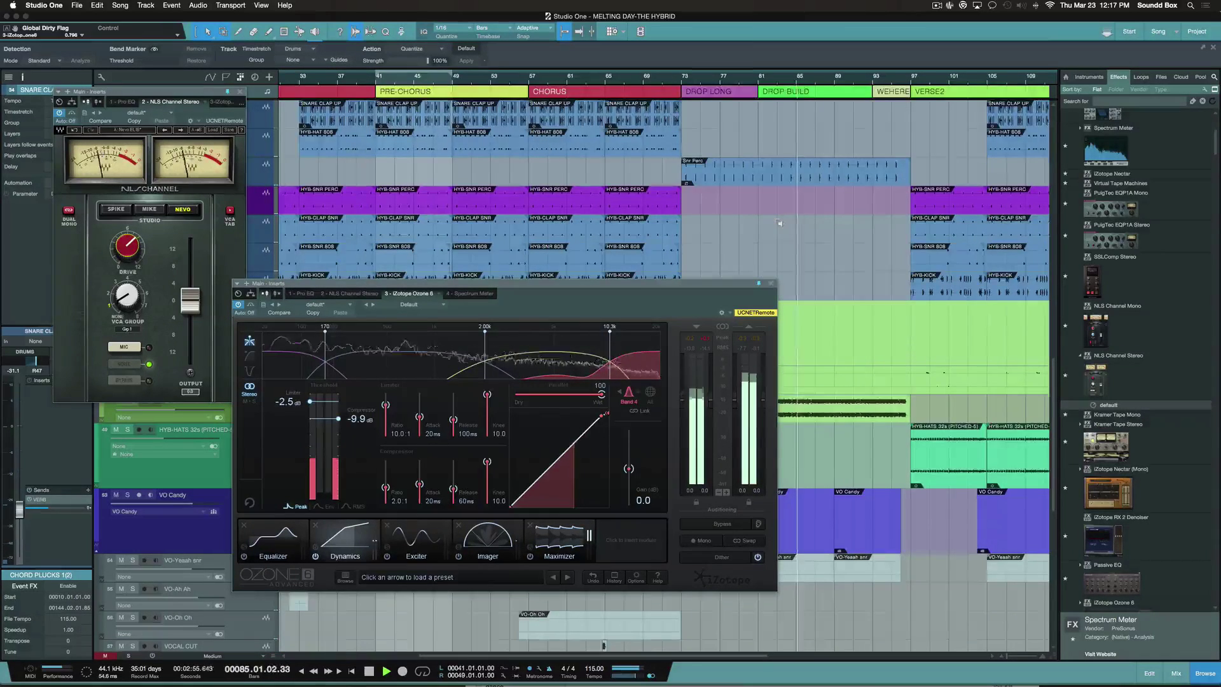
{"action": "key", "text": "w"}
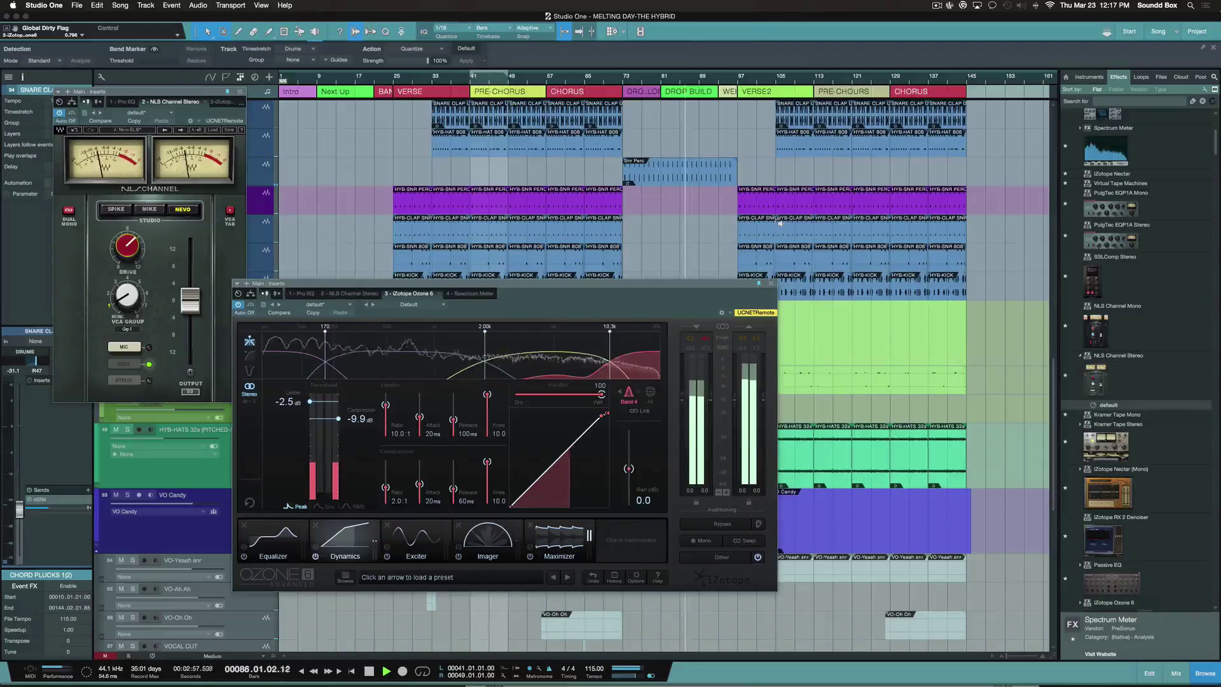
{"action": "left_click_drag", "start_coordinate": [678, 290], "coordinate": [527, 321]}
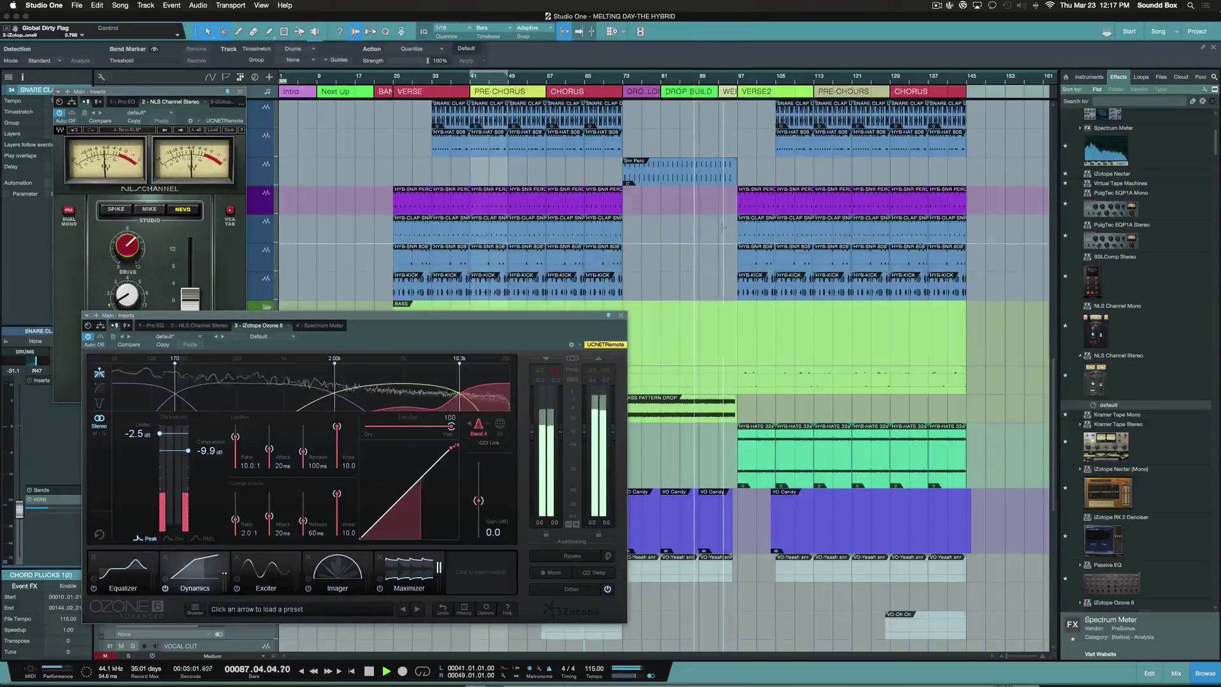